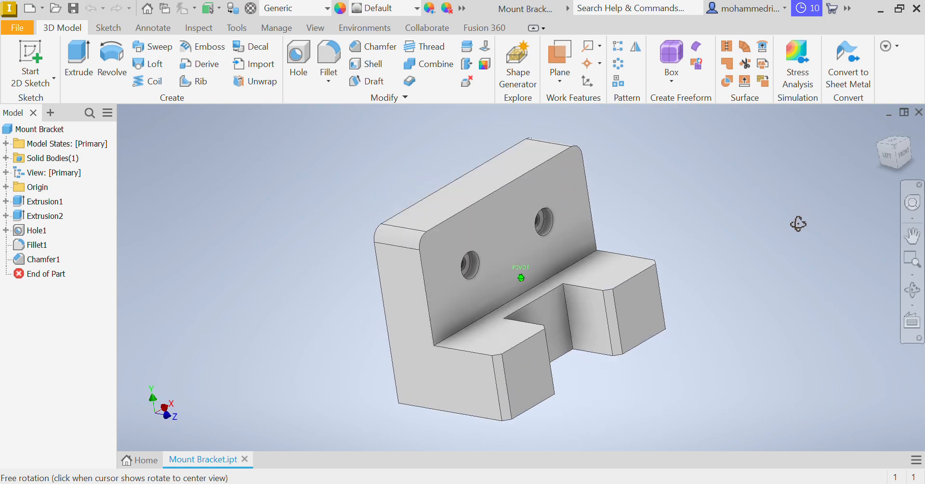
Step: Create a new part from the metric Standard (mm).ipt template
{"action": "key", "text": "Escape"}
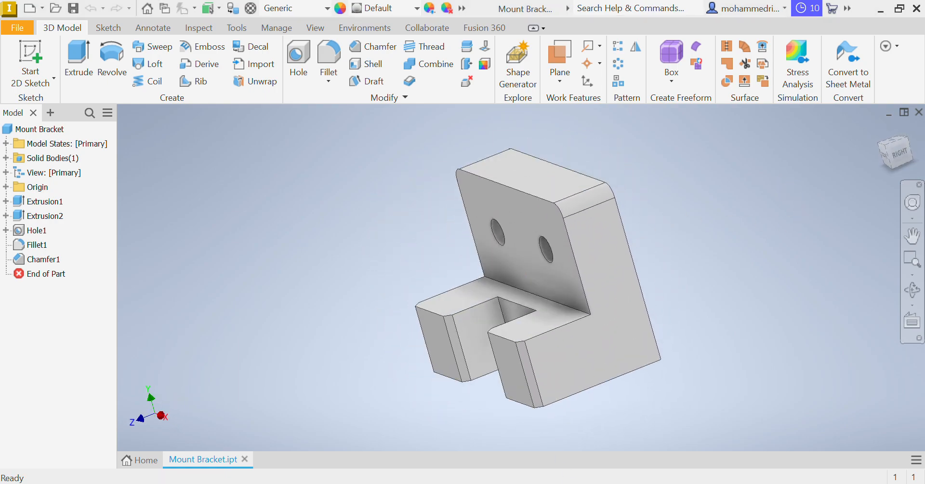
{"action": "key", "text": "alt+Tab"}
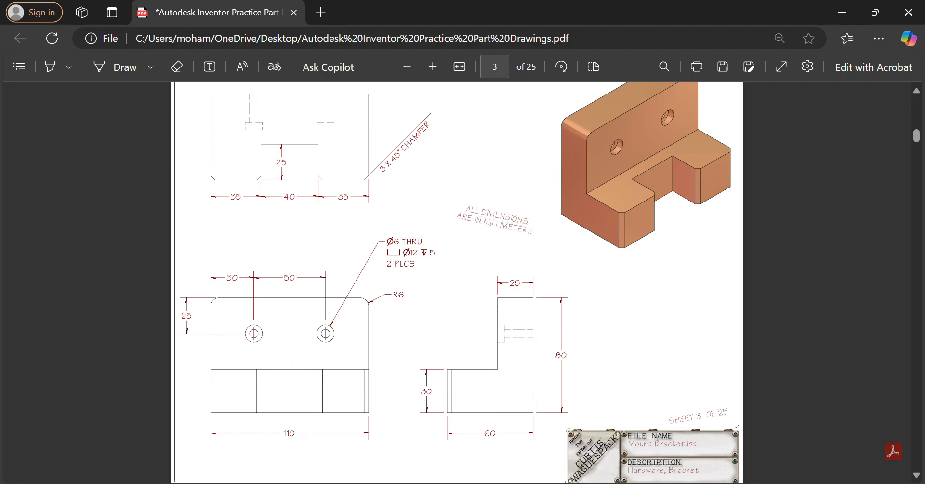
{"action": "left_click", "coordinate": [547, 483]}
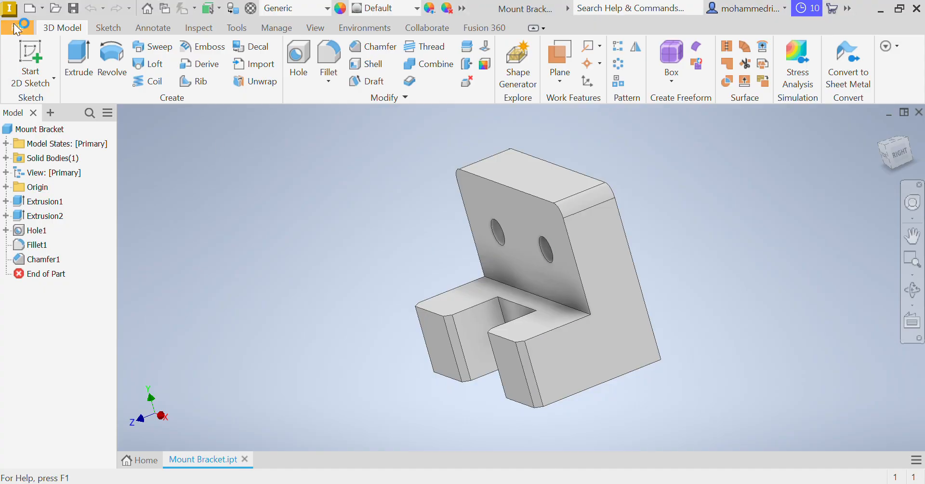
{"action": "left_click", "coordinate": [19, 25]}
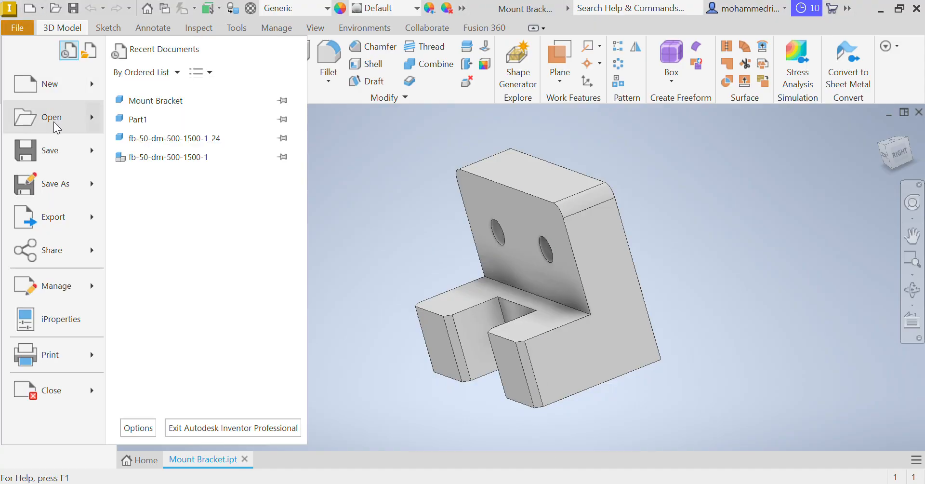
{"action": "left_click", "coordinate": [50, 79]}
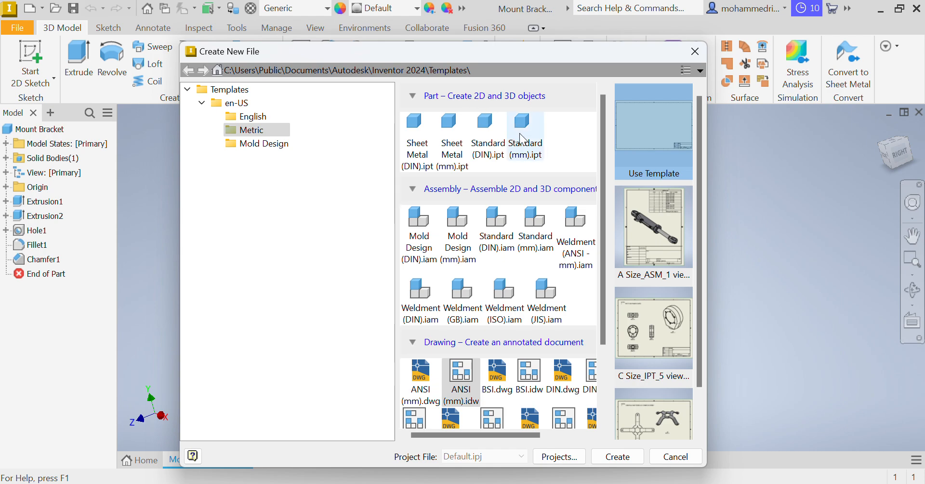
{"action": "left_click", "coordinate": [532, 142]}
{"action": "left_click", "coordinate": [617, 457]}
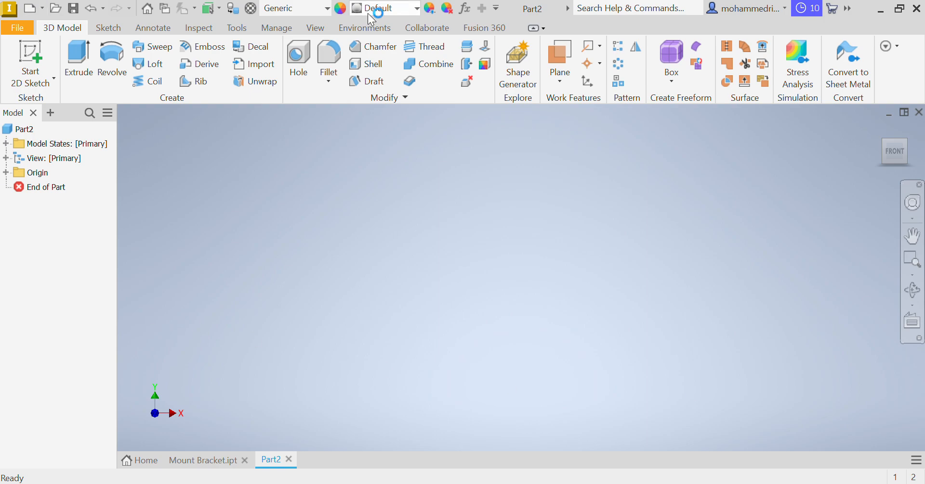
Step: Start a 2D sketch on the YZ plane and draw a center rectangle about 33 by 25 mm around the origin
{"action": "left_click", "coordinate": [34, 57]}
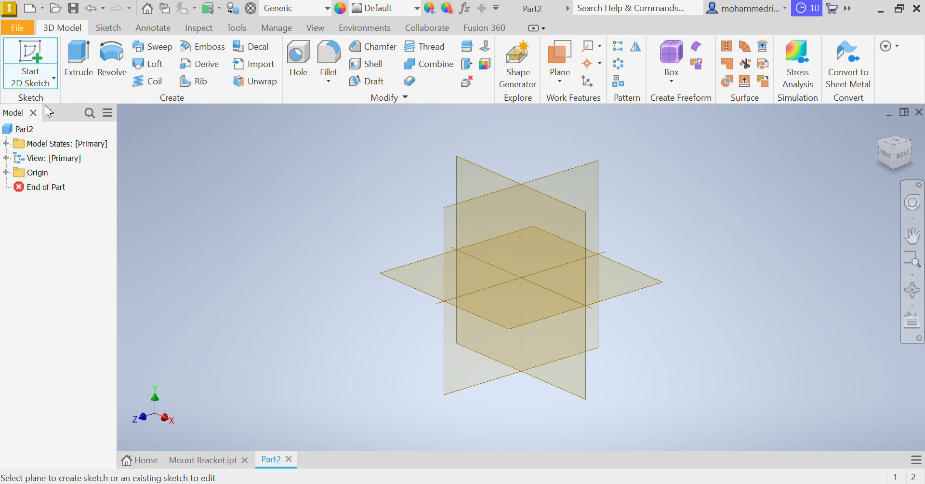
{"action": "left_click", "coordinate": [447, 242]}
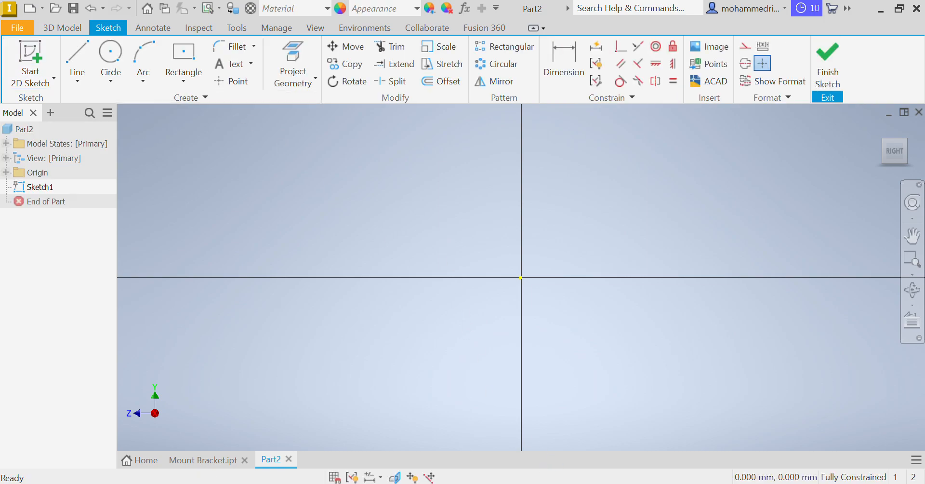
{"action": "key", "text": "alt+Tab"}
{"action": "left_click", "coordinate": [183, 60]}
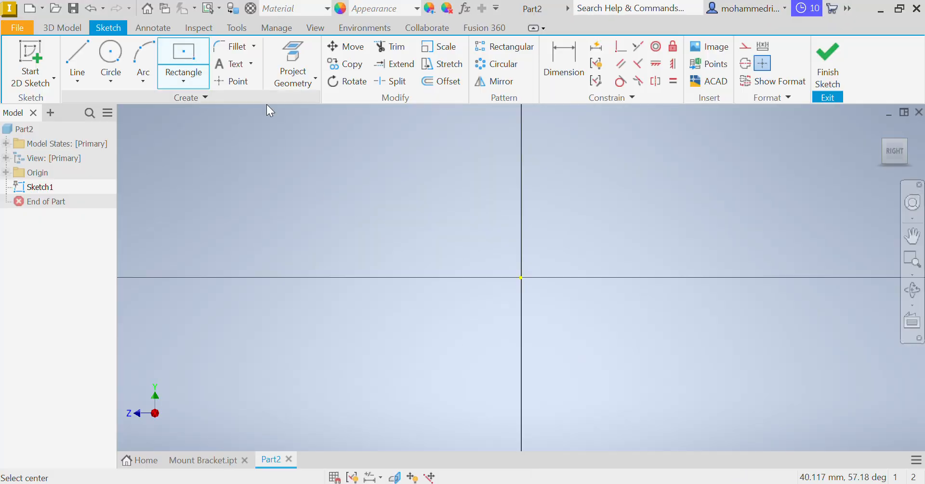
{"action": "left_click", "coordinate": [521, 277]}
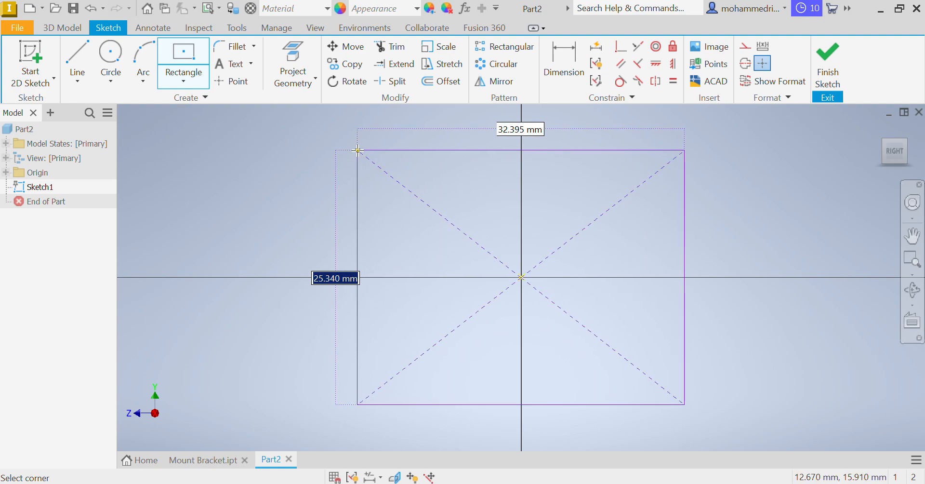
{"action": "left_click", "coordinate": [357, 151]}
{"action": "right_click", "coordinate": [281, 156]}
{"action": "left_click", "coordinate": [324, 153]}
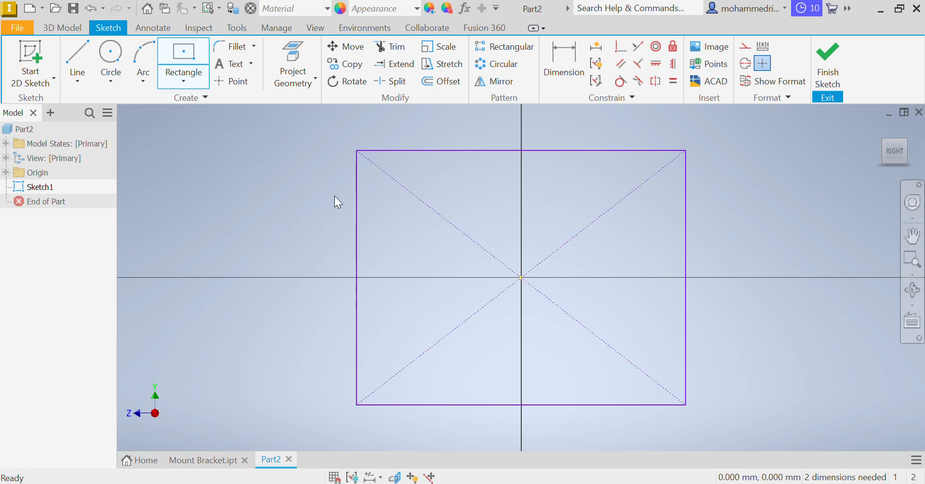
Step: Dimension the rectangle to 60 mm wide and 80 mm high
{"action": "key", "text": "alt+Tab"}
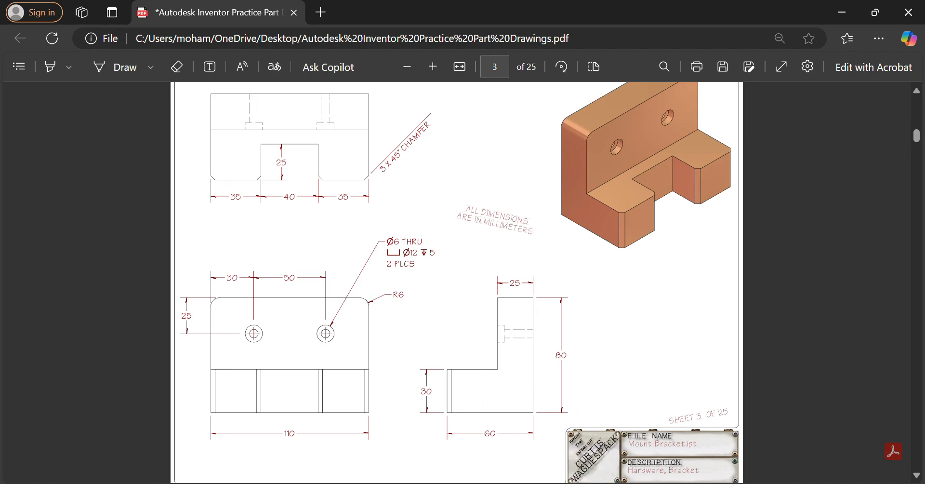
{"action": "key", "text": "alt+Tab"}
{"action": "key", "text": "d"}
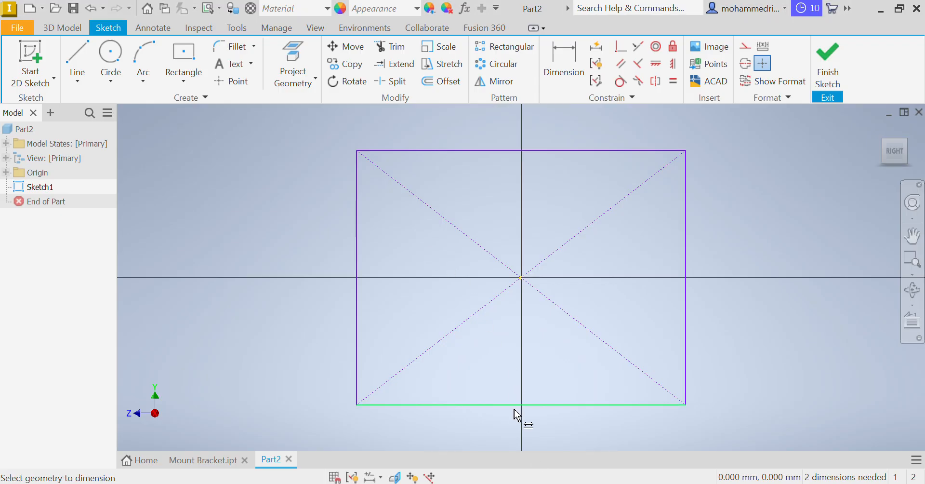
{"action": "left_click", "coordinate": [508, 412]}
{"action": "left_click", "coordinate": [507, 436]}
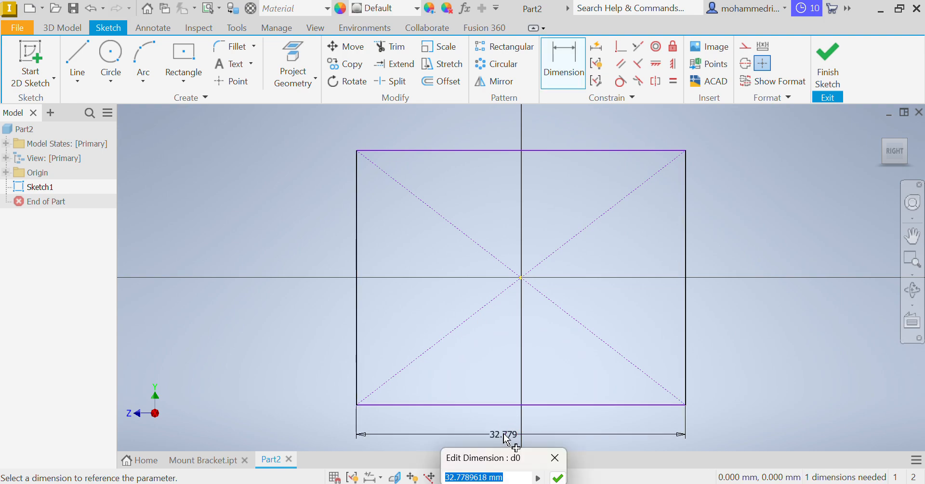
{"action": "type", "text": "60"}
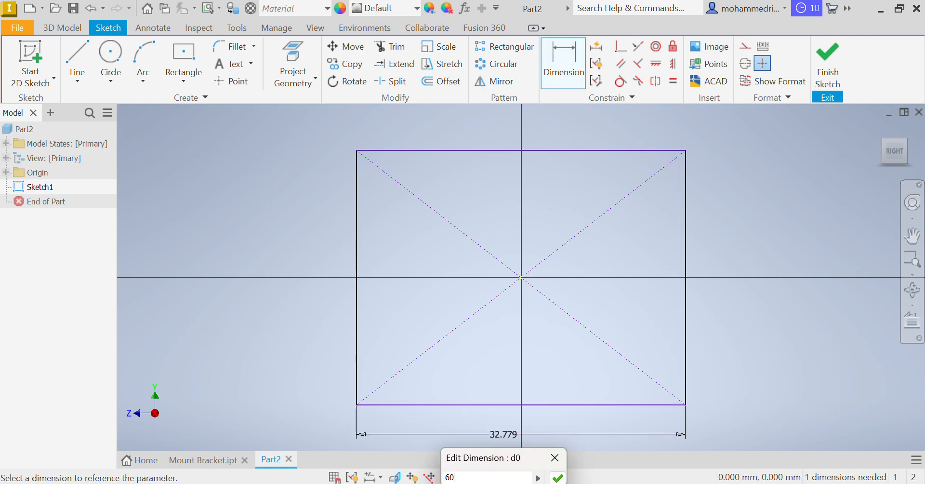
{"action": "key", "text": "Return"}
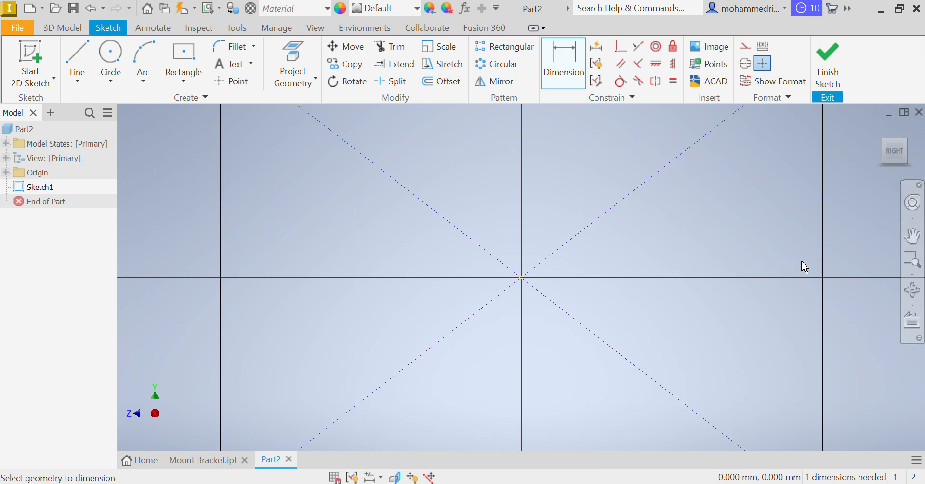
{"action": "left_click", "coordinate": [822, 264]}
{"action": "left_click", "coordinate": [788, 263]}
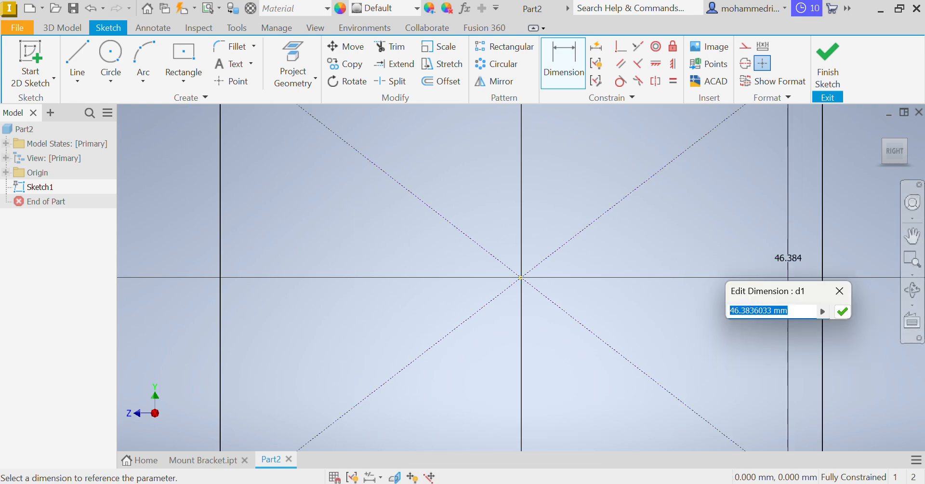
{"action": "type", "text": "80"}
{"action": "key", "text": "Return"}
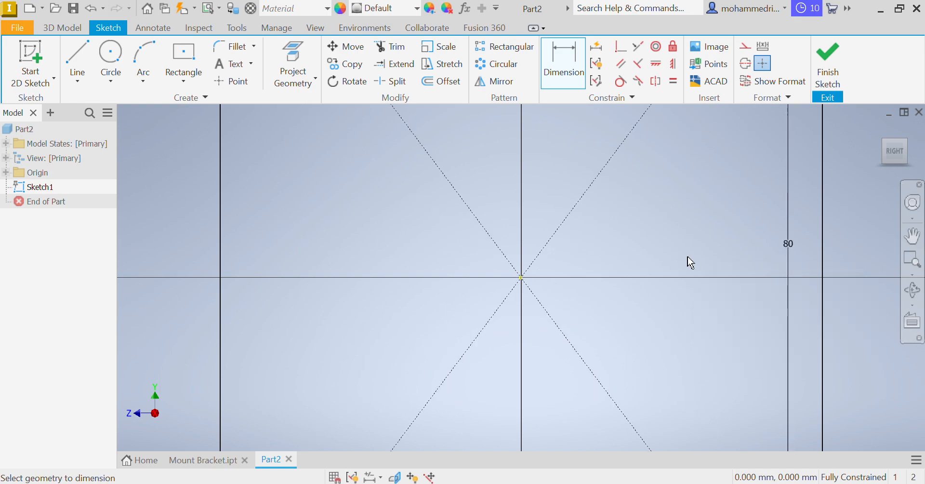
Step: Draw a vertical line about 28 mm long down from the rectangle's top edge, slightly right of the origin
{"action": "scroll", "coordinate": [688, 257], "scroll_direction": "down", "scroll_amount": 5}
{"action": "middle_click_drag", "start_coordinate": [696, 261], "coordinate": [619, 256]}
{"action": "middle_click", "coordinate": [620, 256]}
{"action": "middle_click", "coordinate": [620, 256]}
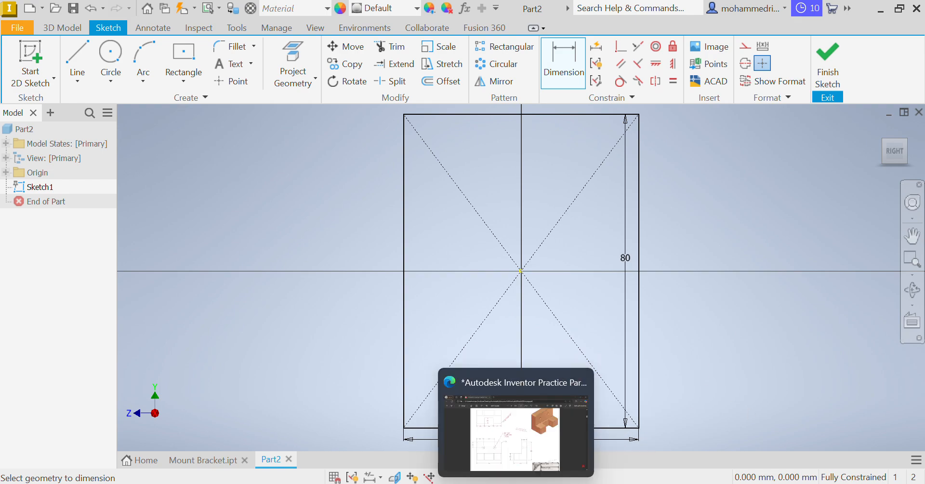
{"action": "left_click", "coordinate": [490, 381]}
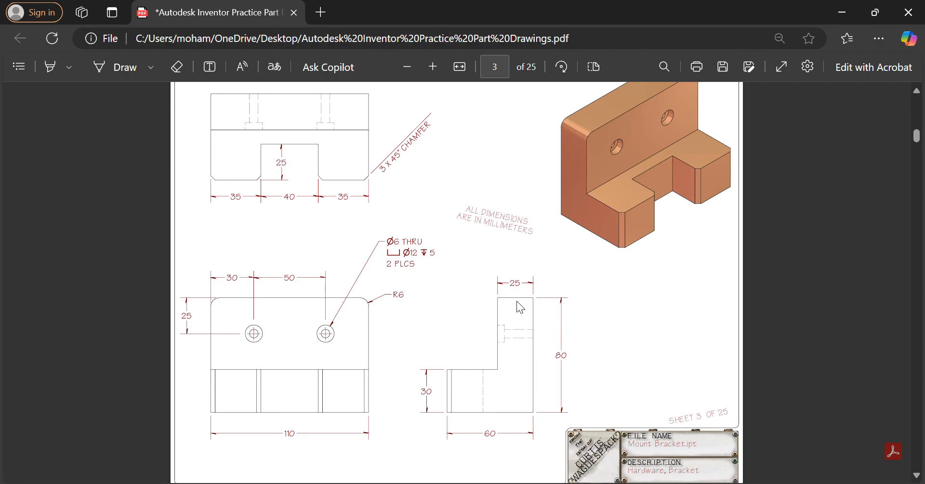
{"action": "left_click", "coordinate": [547, 429]}
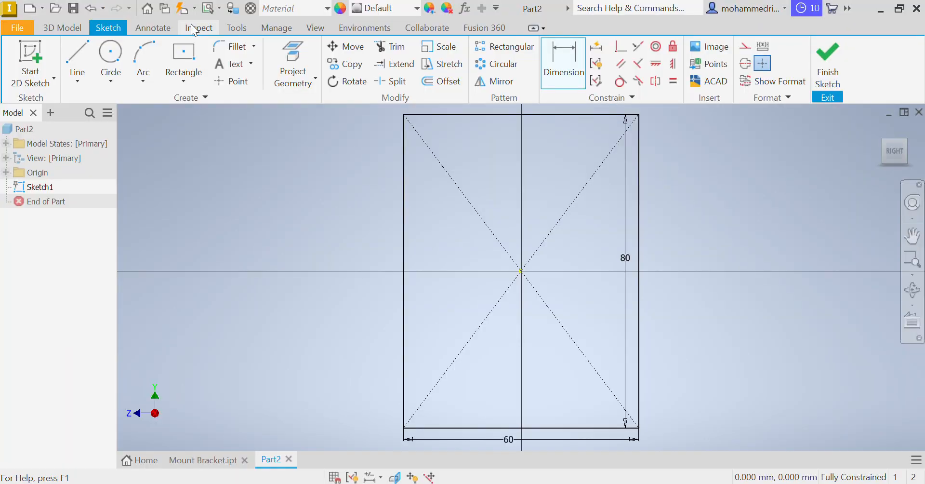
{"action": "left_click", "coordinate": [84, 49]}
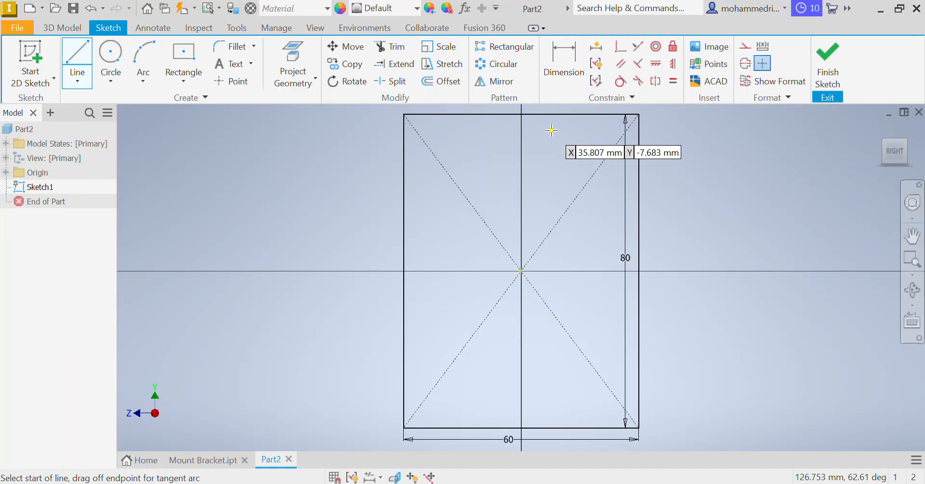
{"action": "left_click", "coordinate": [546, 115]}
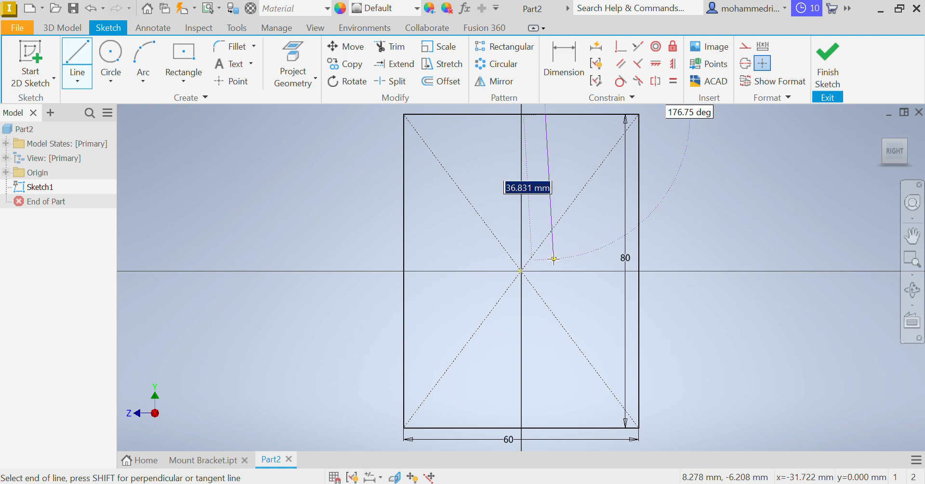
{"action": "left_click", "coordinate": [546, 223]}
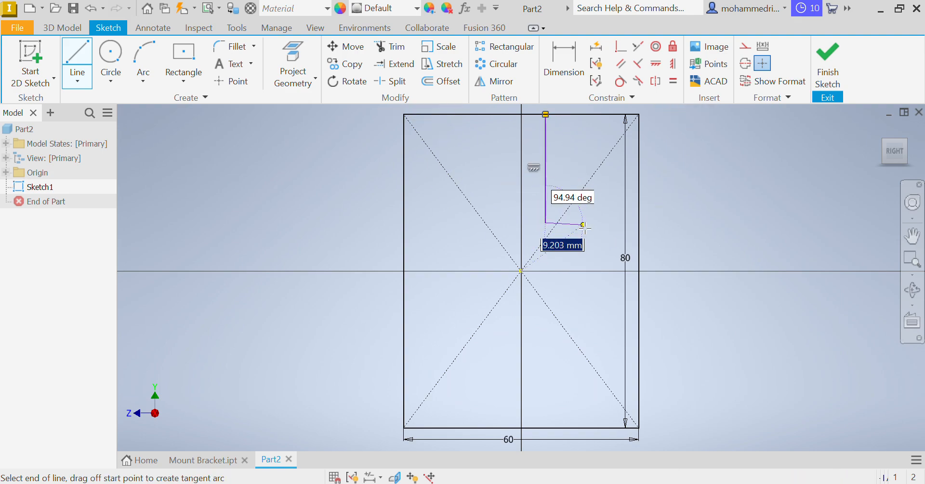
{"action": "right_click", "coordinate": [561, 229]}
{"action": "left_click", "coordinate": [634, 230]}
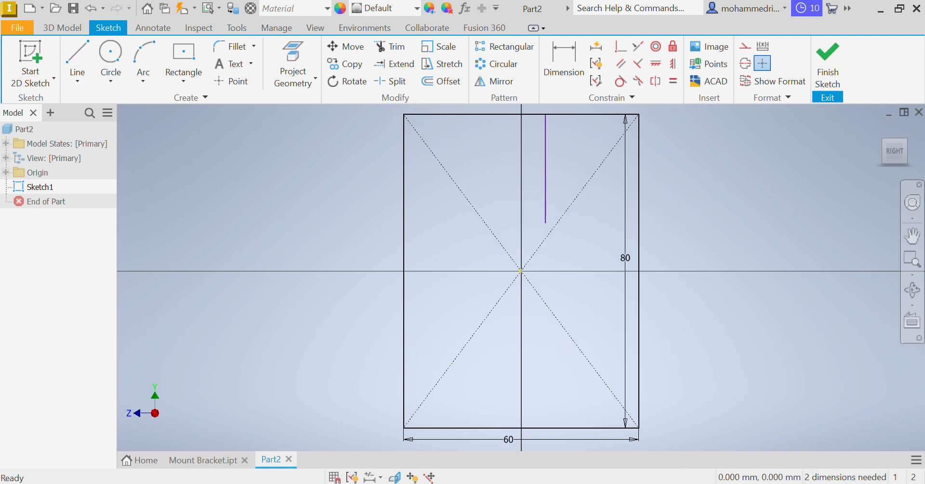
Step: Dimension the vertical line 25 mm from the rectangle's right edge
{"action": "key", "text": "alt+Tab"}
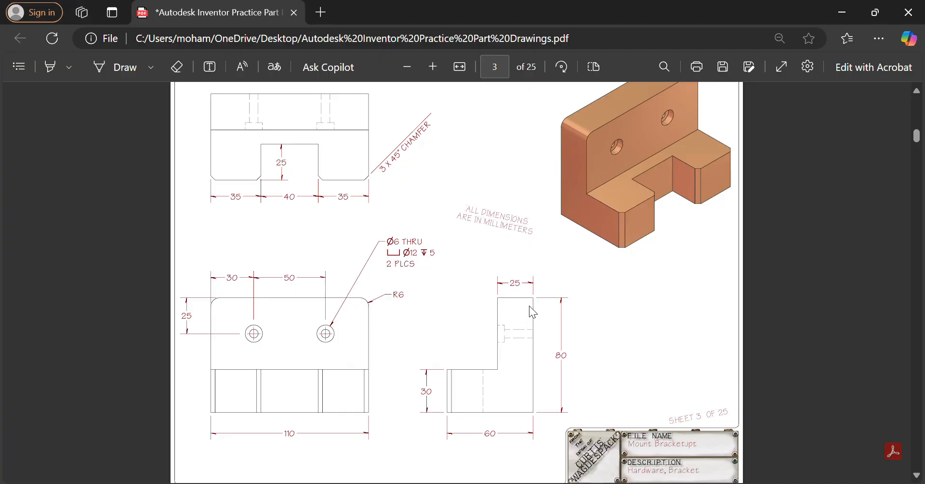
{"action": "key", "text": "alt+Tab"}
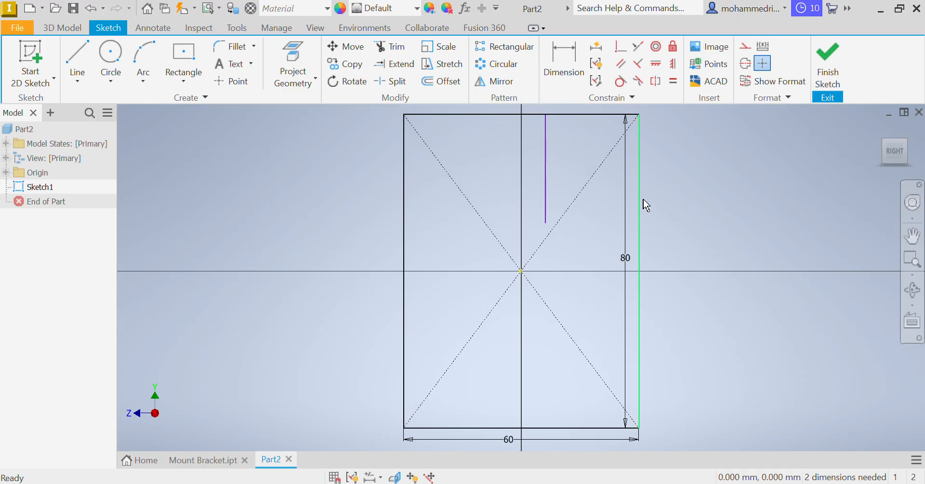
{"action": "key", "text": "d"}
{"action": "left_click", "coordinate": [639, 152]}
{"action": "left_click", "coordinate": [639, 155]}
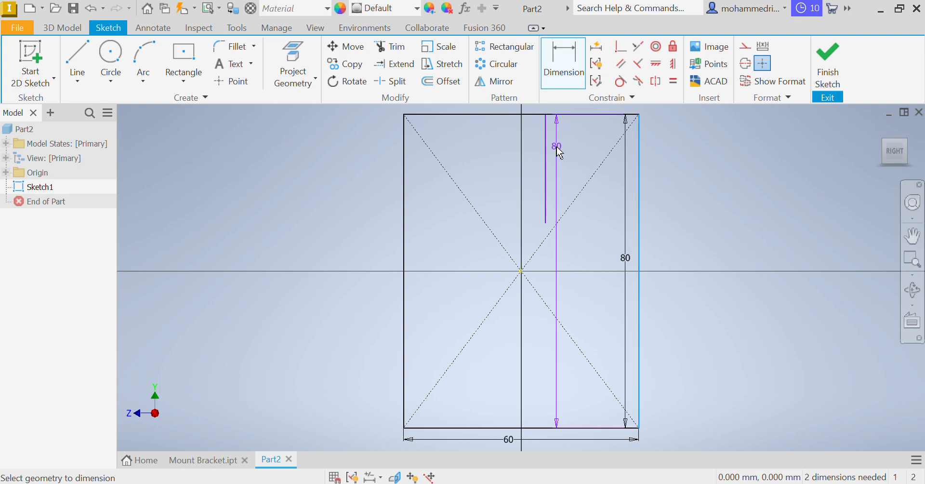
{"action": "left_click", "coordinate": [546, 152]}
{"action": "left_click", "coordinate": [591, 152]}
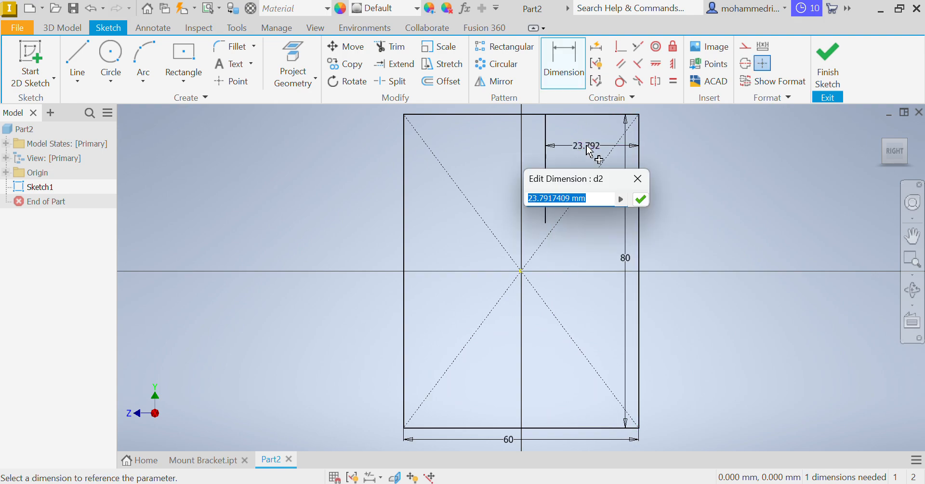
{"action": "type", "text": "25"}
{"action": "key", "text": "Return"}
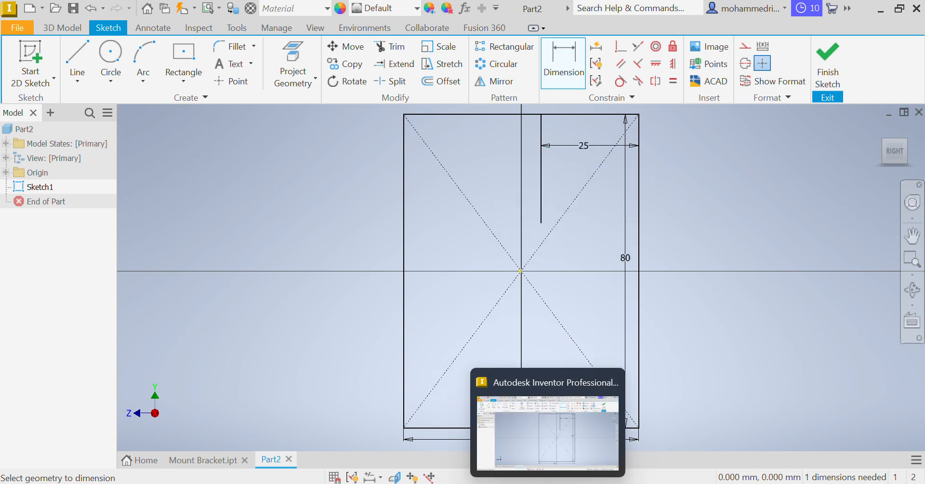
Step: Dimension the vertical line's length as 80-30 mm
{"action": "left_click", "coordinate": [516, 483]}
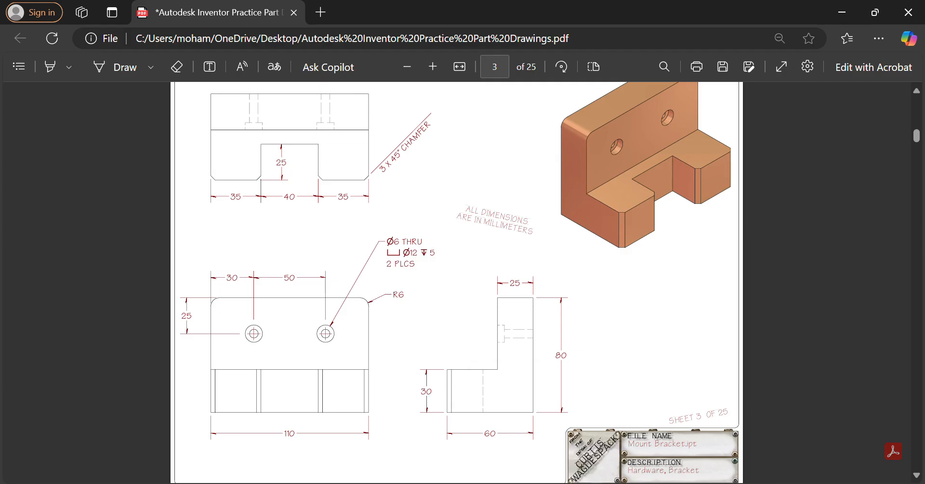
{"action": "left_click", "coordinate": [536, 482]}
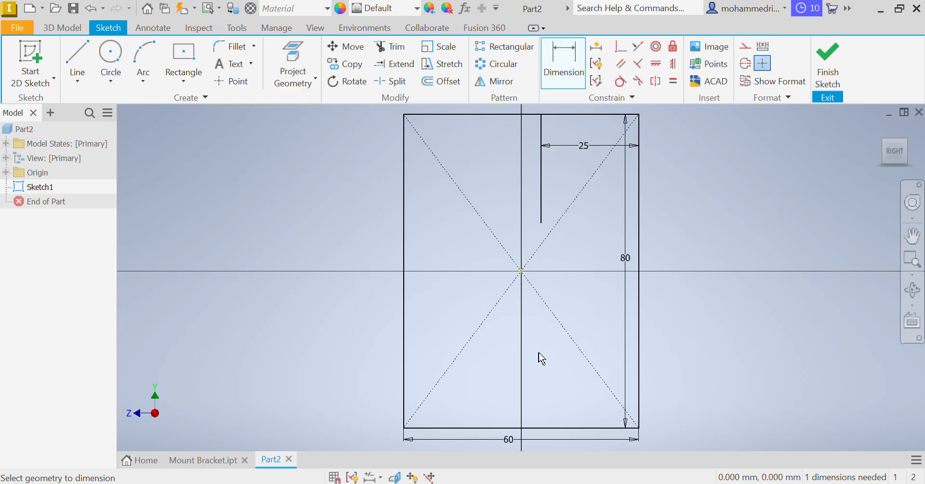
{"action": "left_click", "coordinate": [548, 197]}
{"action": "left_click", "coordinate": [494, 173]}
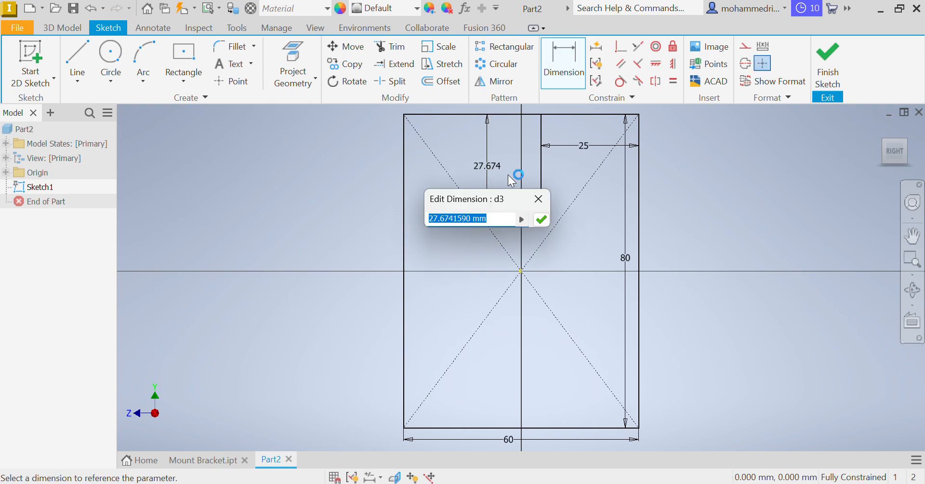
{"action": "type", "text": "80-"}
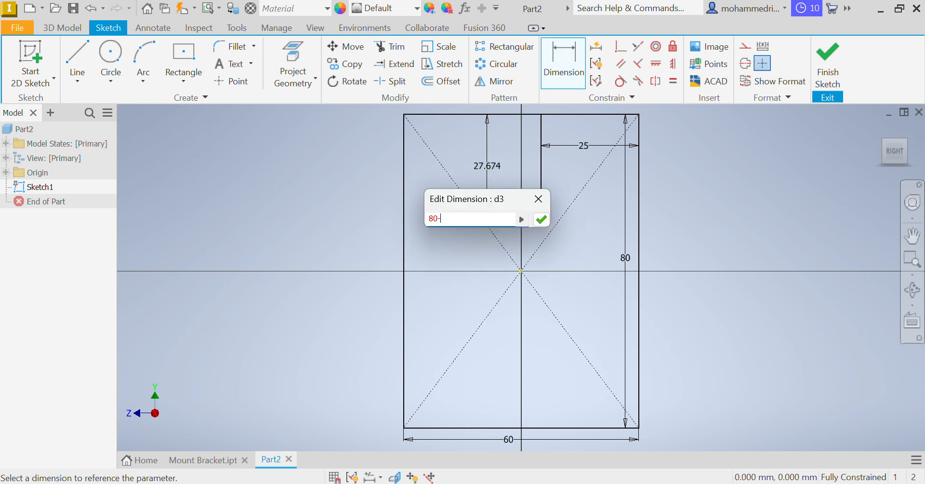
{"action": "type", "text": "30"}
{"action": "key", "text": "Return"}
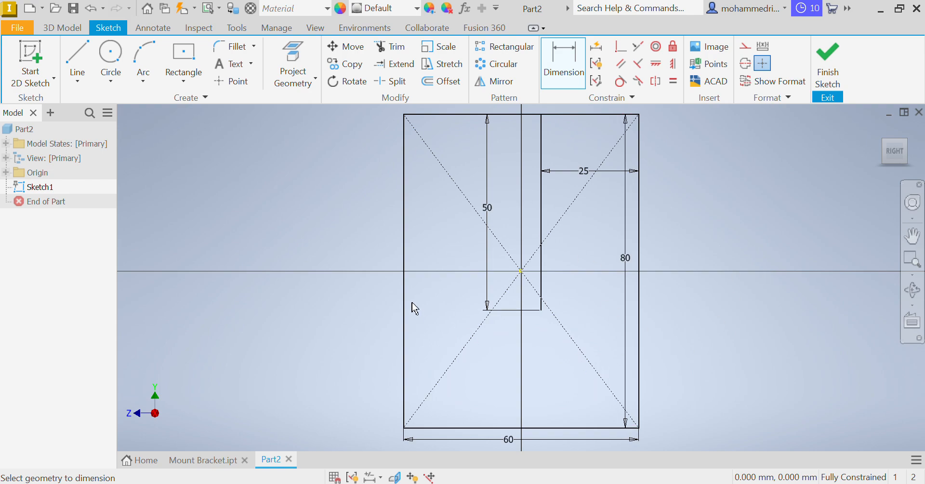
Step: Draw a horizontal line from the lower end of the 50 mm vertical line to the rectangle's left edge
{"action": "left_click", "coordinate": [78, 60]}
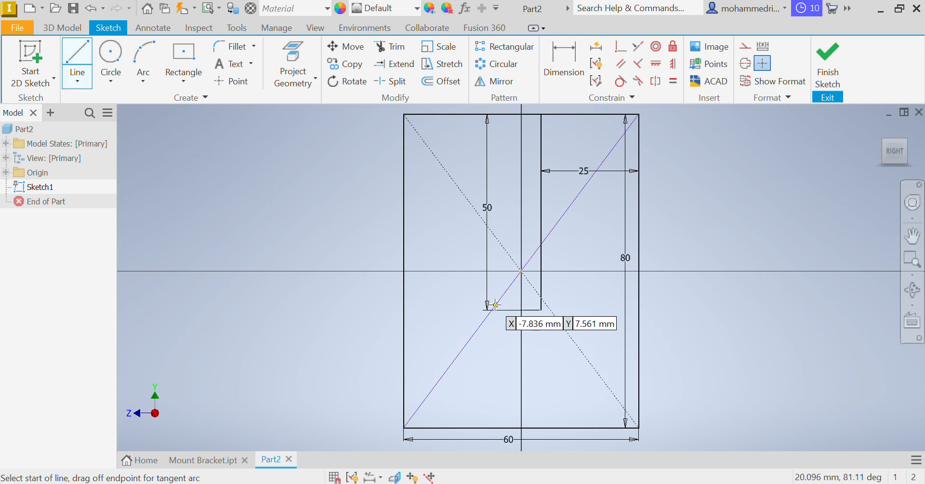
{"action": "left_click", "coordinate": [540, 310]}
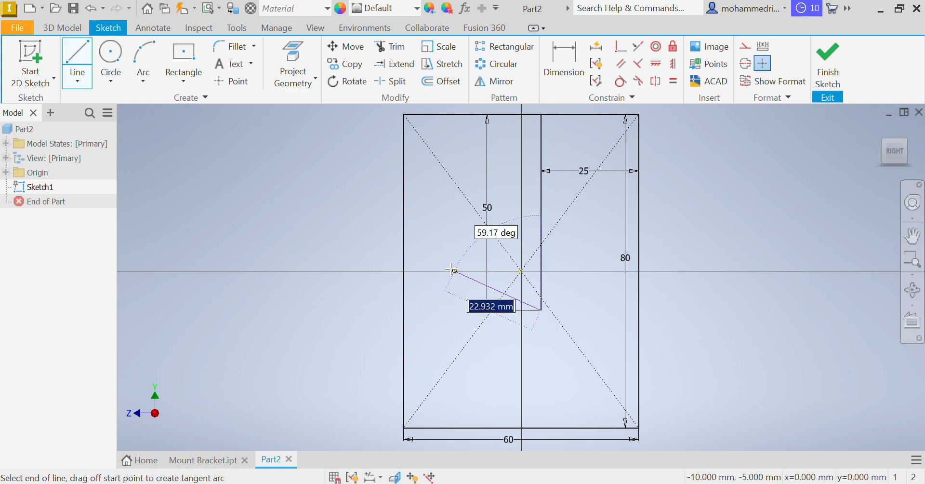
{"action": "left_click", "coordinate": [404, 310]}
{"action": "right_click", "coordinate": [357, 301]}
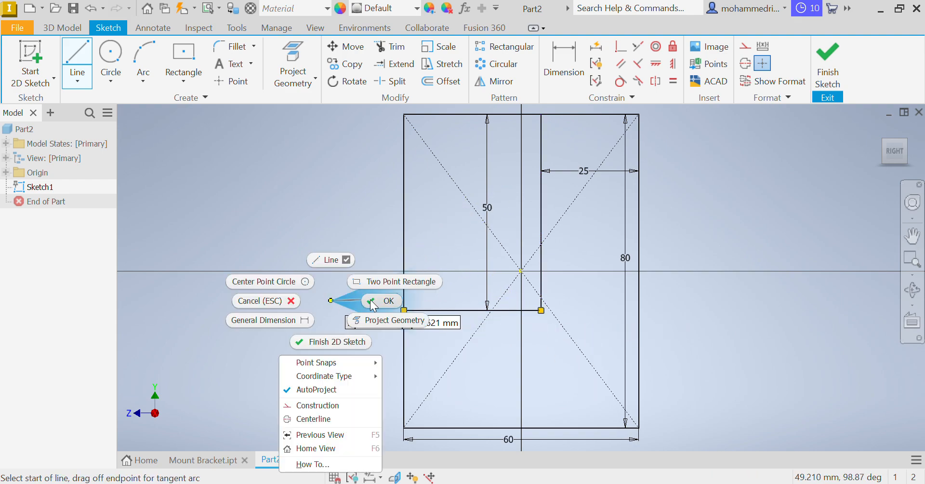
{"action": "left_click", "coordinate": [381, 298]}
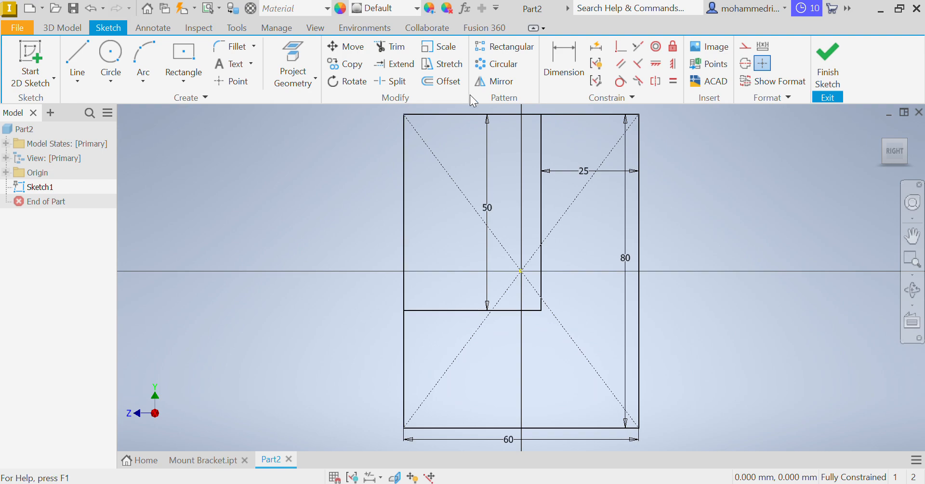
Step: Split the rectangle's left and top edges where the two inner lines meet them
{"action": "left_click", "coordinate": [389, 83]}
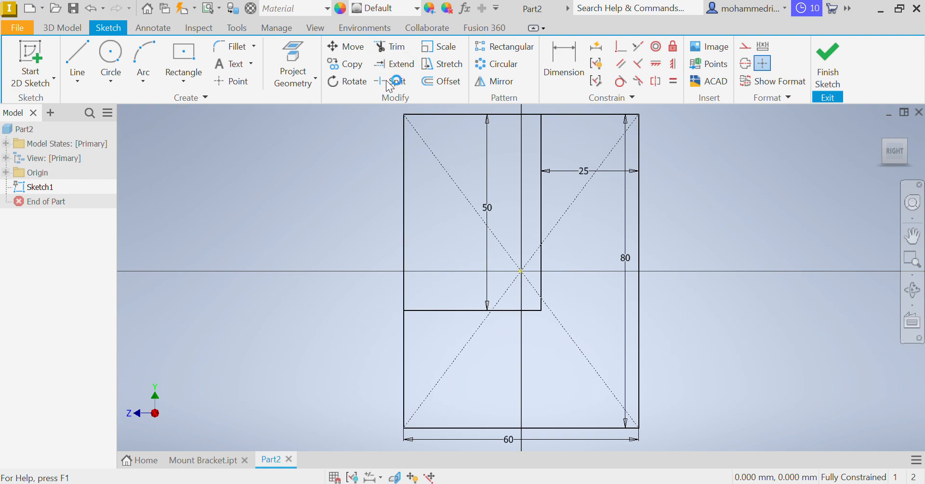
{"action": "left_click", "coordinate": [405, 199]}
{"action": "left_click", "coordinate": [442, 115]}
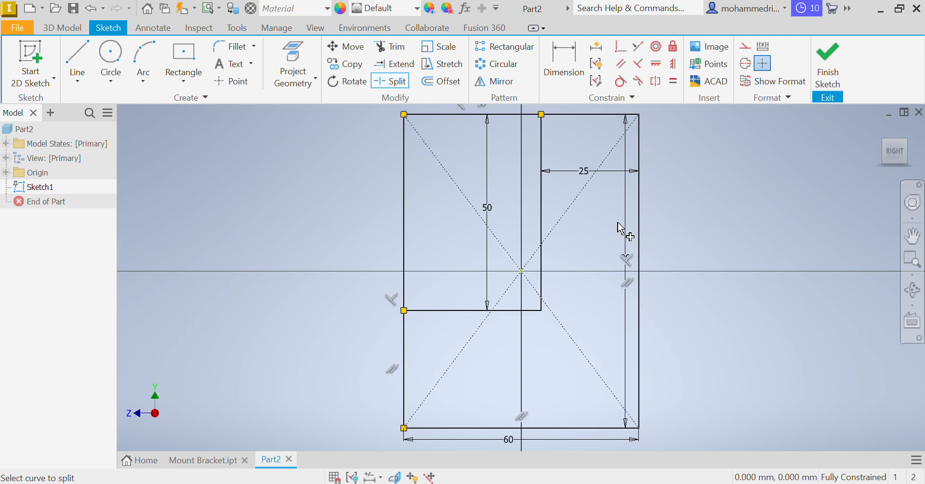
{"action": "right_click", "coordinate": [316, 195]}
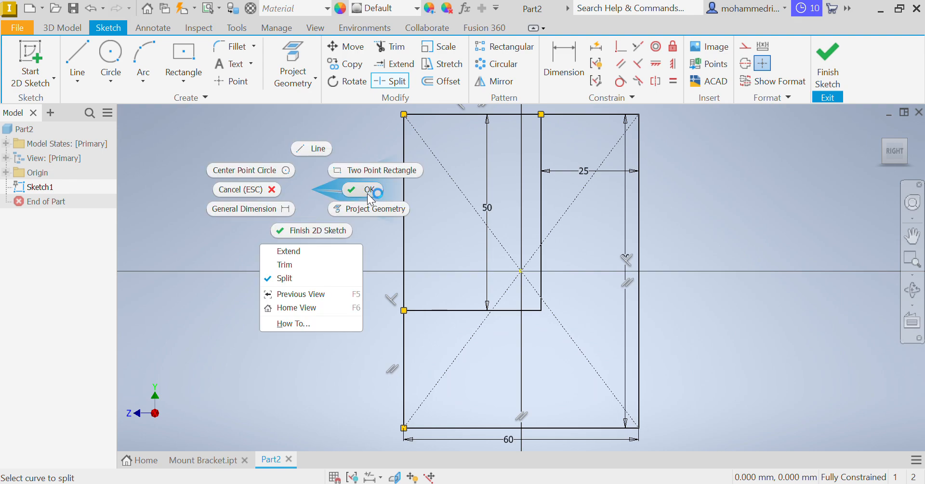
{"action": "left_click", "coordinate": [369, 192]}
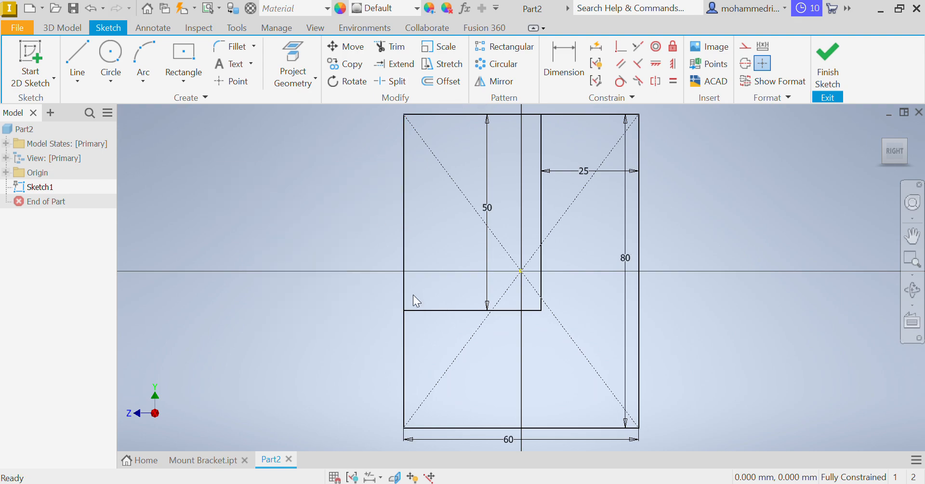
Step: Convert the upper segment of the left edge and the left segment of the top edge to construction lines
{"action": "left_click", "coordinate": [404, 177]}
{"action": "right_click", "coordinate": [450, 117]}
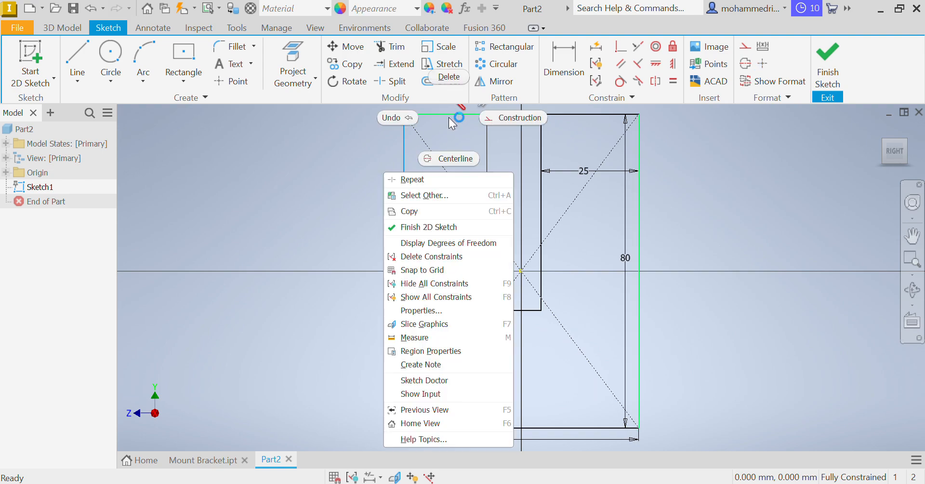
{"action": "left_click", "coordinate": [504, 125]}
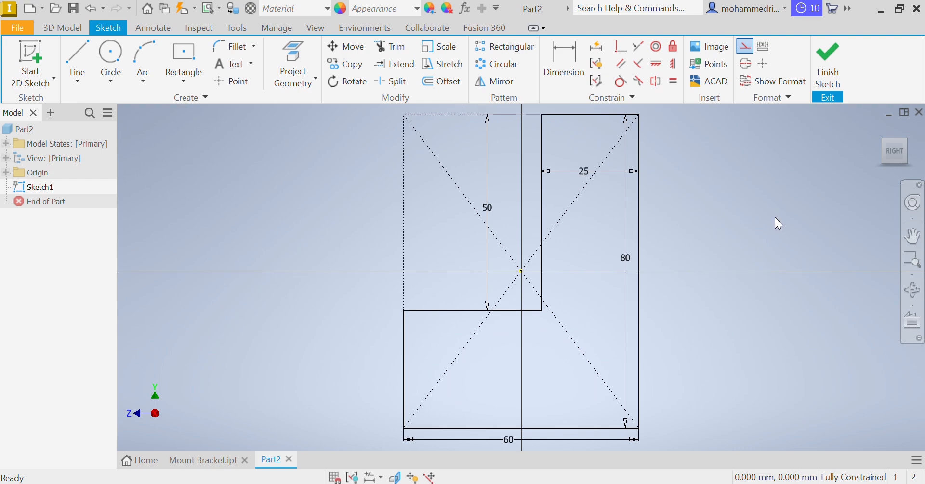
{"action": "left_click", "coordinate": [768, 231]}
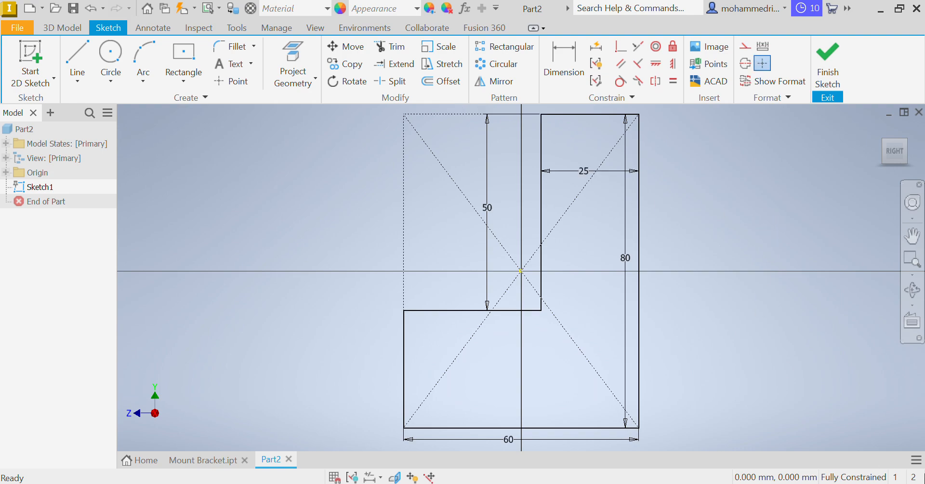
Step: Finish the sketch, check the bracket's overall length in the PDF drawing, and extrude the L-shaped profile 110 mm
{"action": "left_click", "coordinate": [826, 69]}
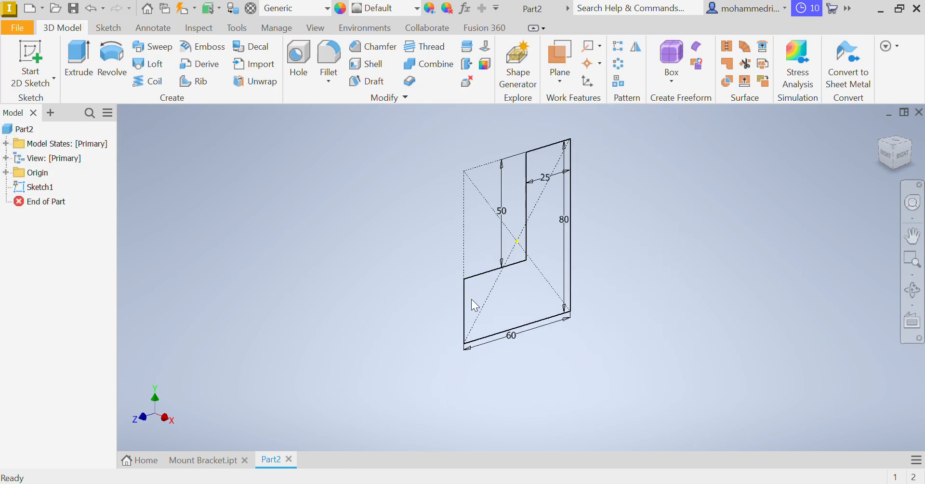
{"action": "left_click", "coordinate": [529, 483]}
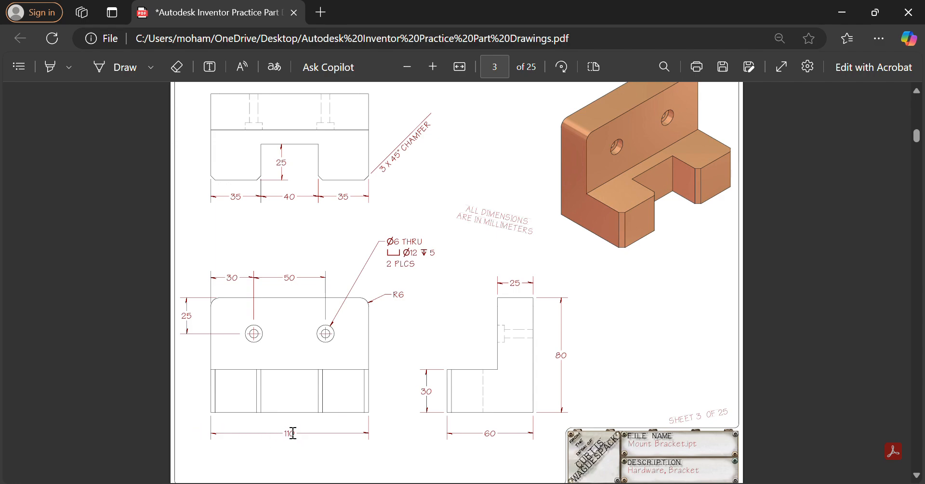
{"action": "left_click", "coordinate": [543, 483]}
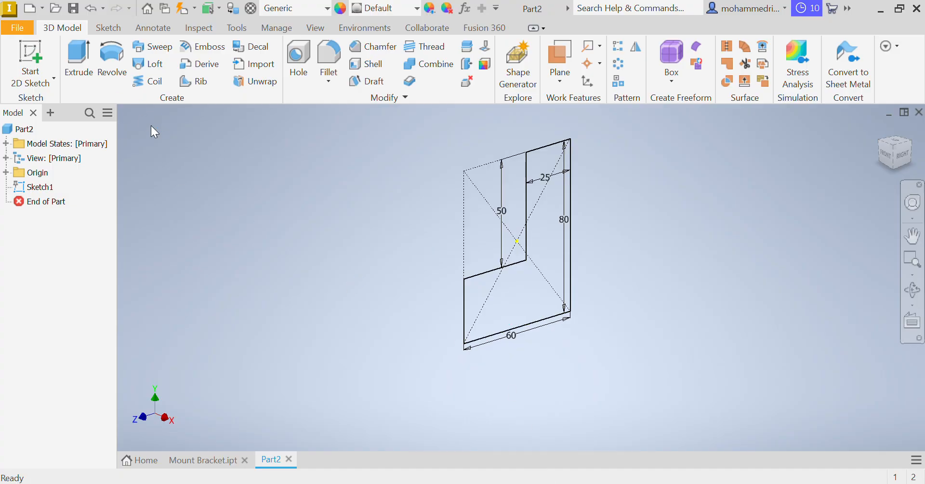
{"action": "type", "text": "e110"}
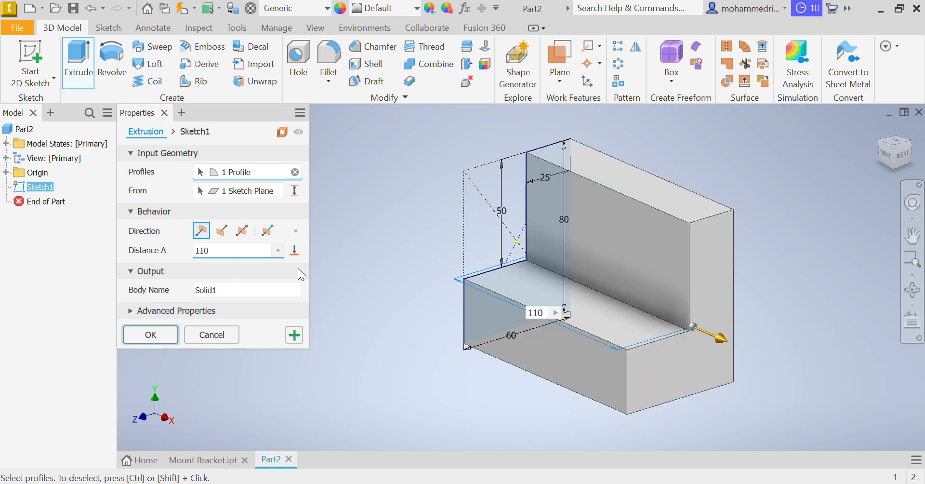
{"action": "key", "text": "Return"}
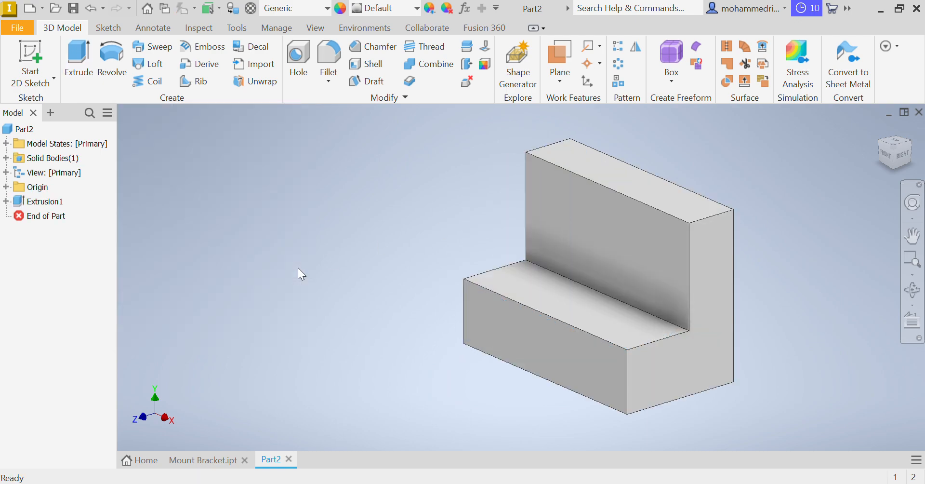
Step: Consult the PDF drawing and start a new sketch on the top face of the bracket's lower step
{"action": "middle_click_drag", "start_coordinate": [400, 275], "coordinate": [492, 285], "text": "shift"}
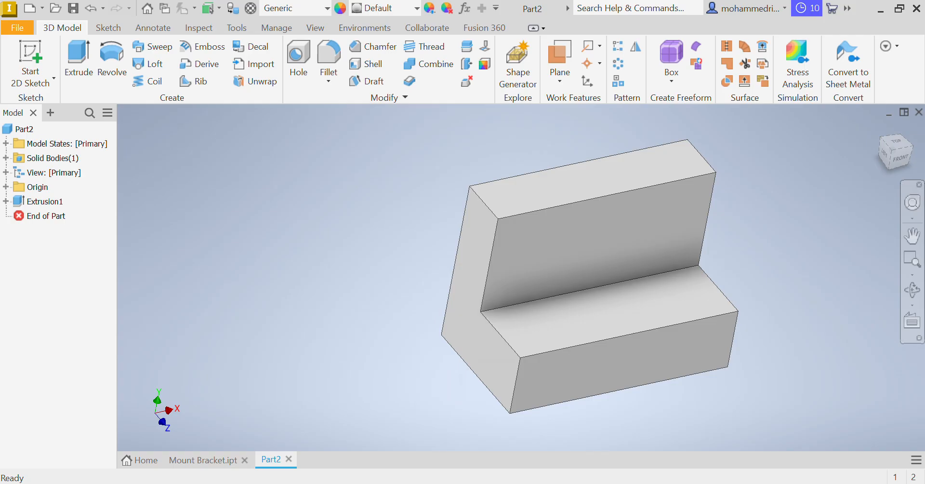
{"action": "key", "text": "alt+Tab"}
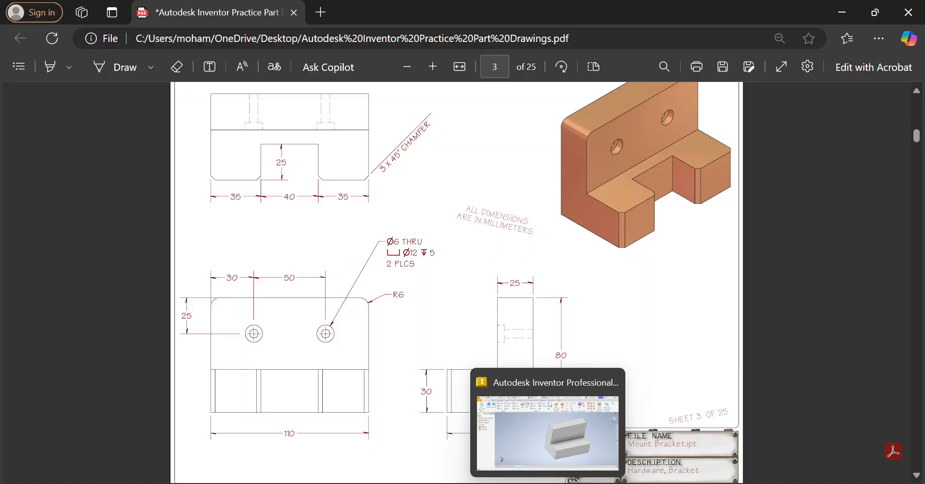
{"action": "left_click", "coordinate": [549, 424]}
{"action": "left_click", "coordinate": [642, 313]}
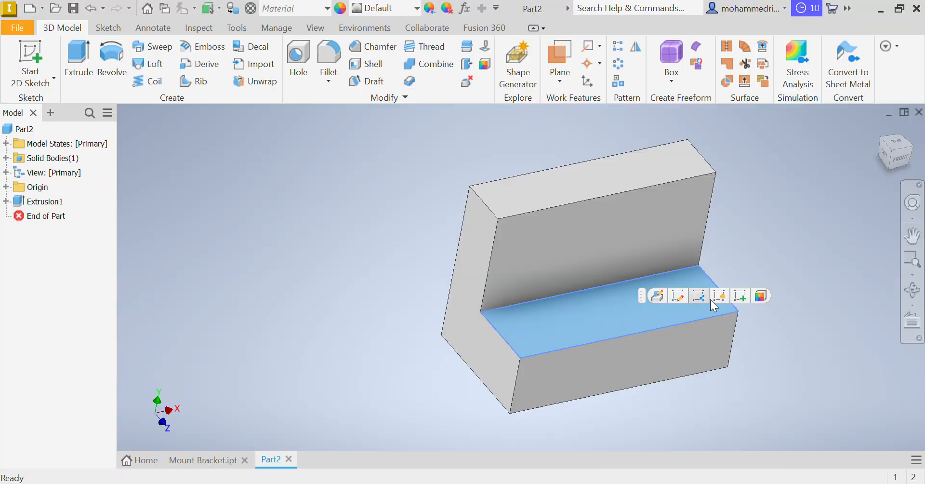
{"action": "left_click", "coordinate": [739, 297]}
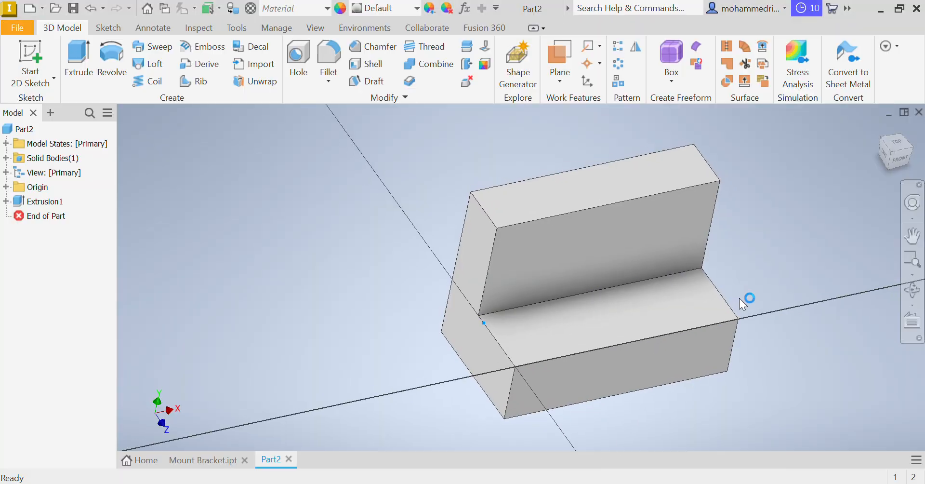
{"action": "middle_click_drag", "start_coordinate": [668, 311], "coordinate": [536, 279]}
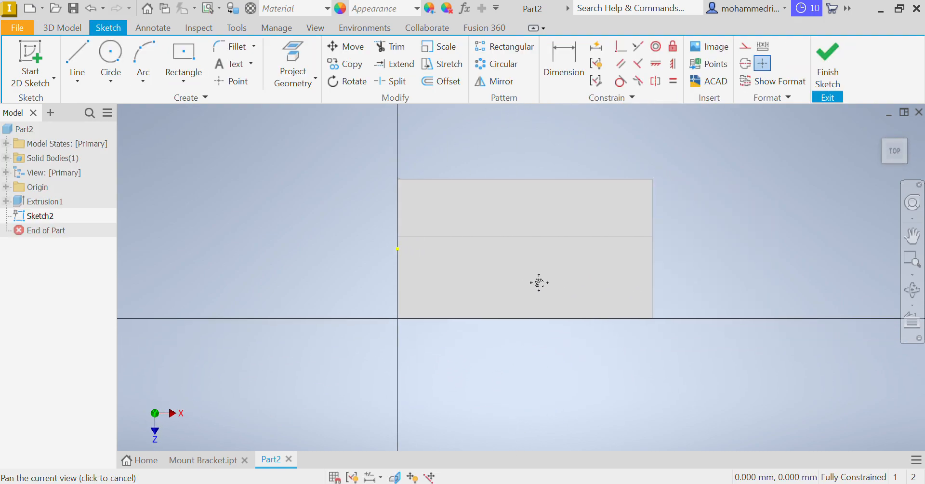
Step: Draw a center rectangle about 37 mm wide and 24 mm high on the lower step, just inside its front edge
{"action": "left_click", "coordinate": [183, 57]}
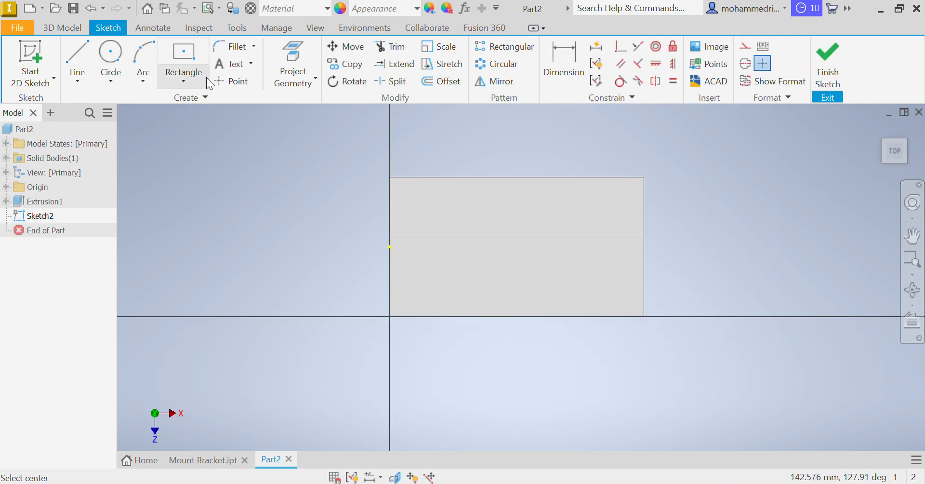
{"action": "left_click", "coordinate": [505, 279]}
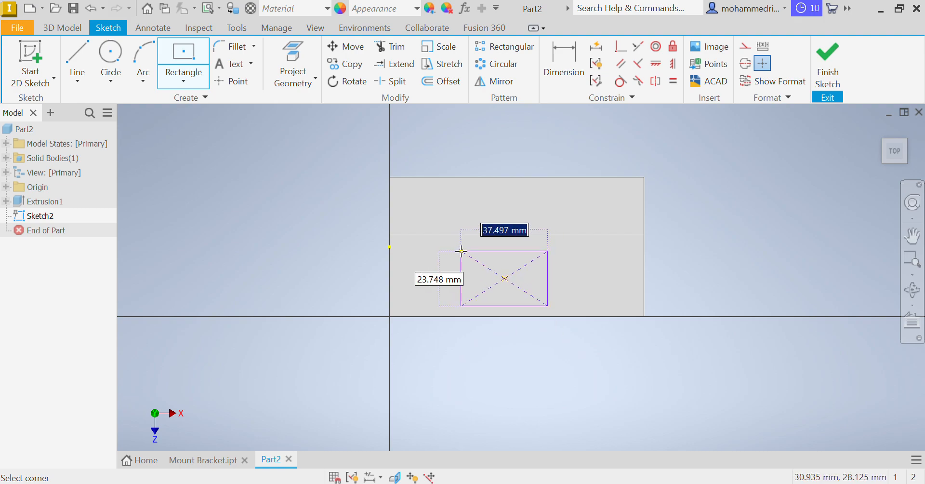
{"action": "left_click", "coordinate": [461, 251]}
{"action": "right_click", "coordinate": [450, 144]}
{"action": "left_click", "coordinate": [505, 143]}
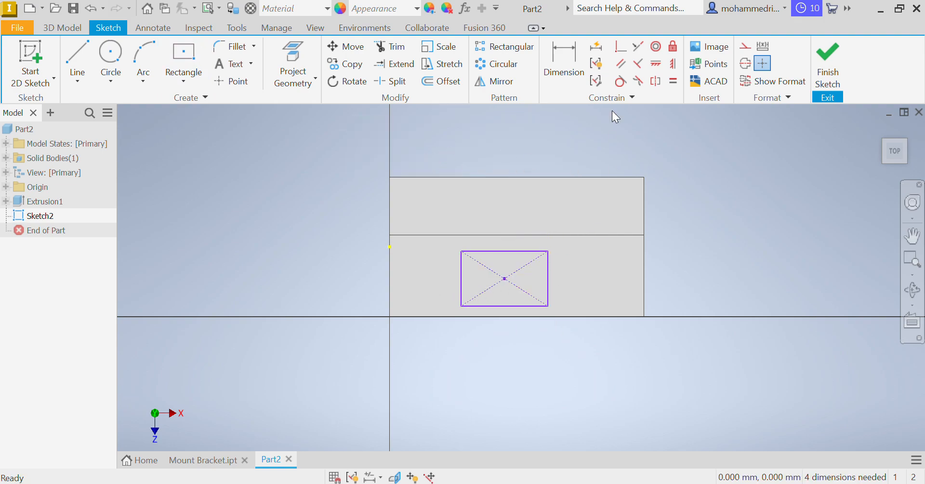
Step: Make the rectangle's lower edge coincident with the front left corner of the lower step
{"action": "left_click", "coordinate": [623, 48]}
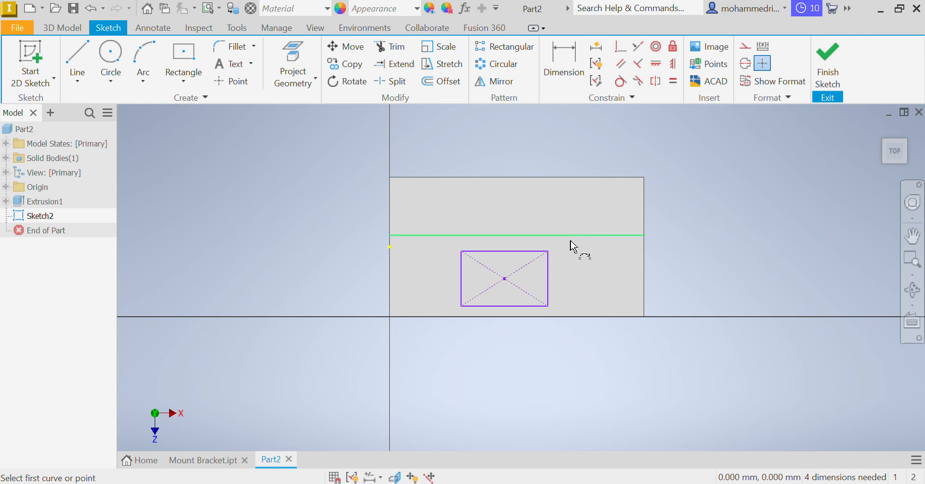
{"action": "left_click", "coordinate": [491, 309]}
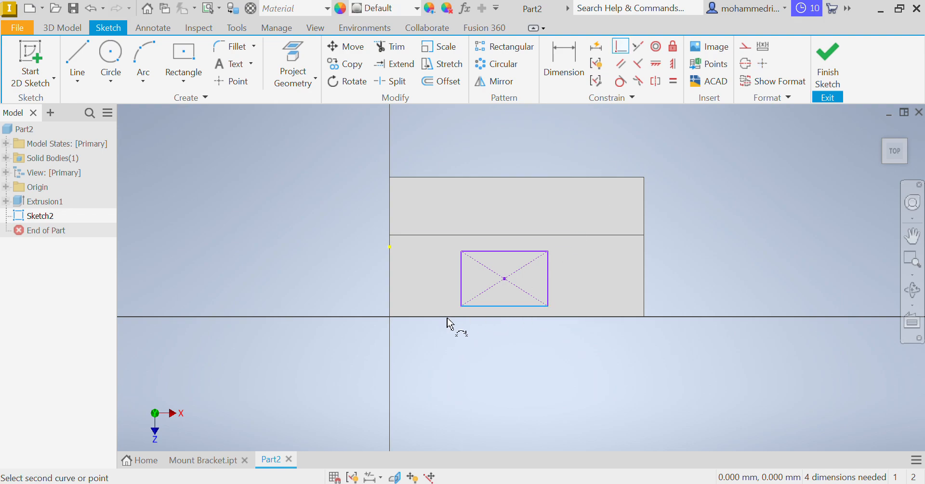
{"action": "left_click", "coordinate": [389, 316]}
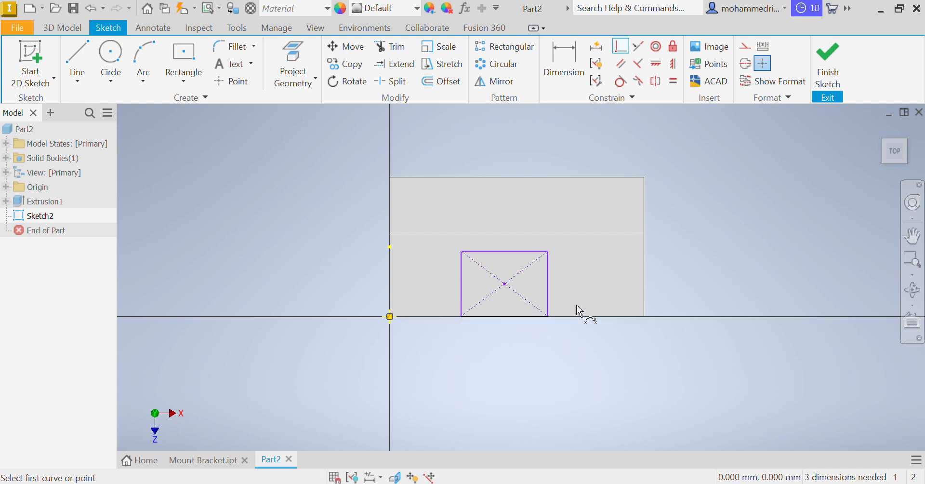
{"action": "right_click", "coordinate": [722, 236]}
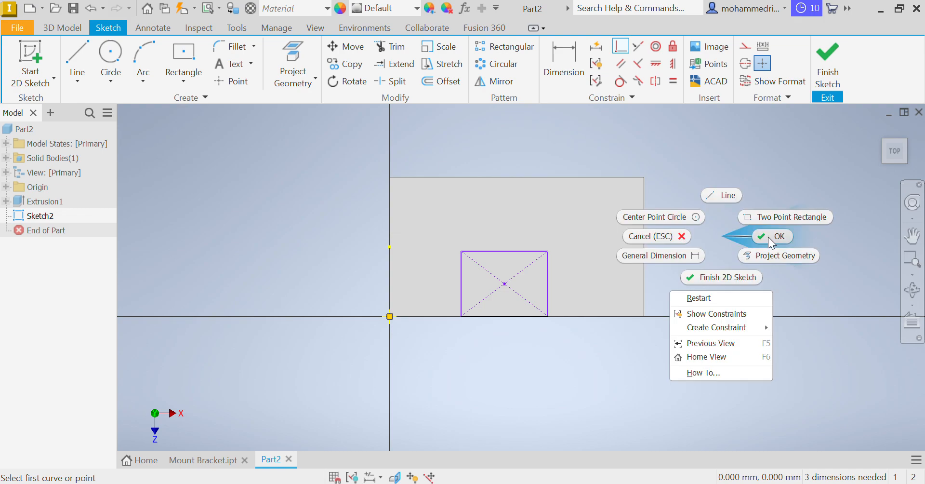
{"action": "left_click", "coordinate": [769, 237]}
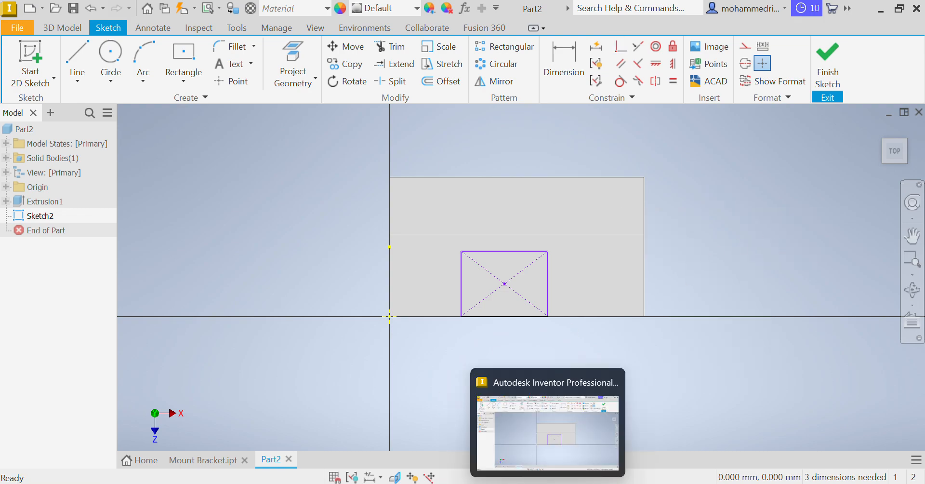
Step: Check the slot size in the PDF drawing and dimension the rectangle's width as 40 mm
{"action": "left_click", "coordinate": [518, 482]}
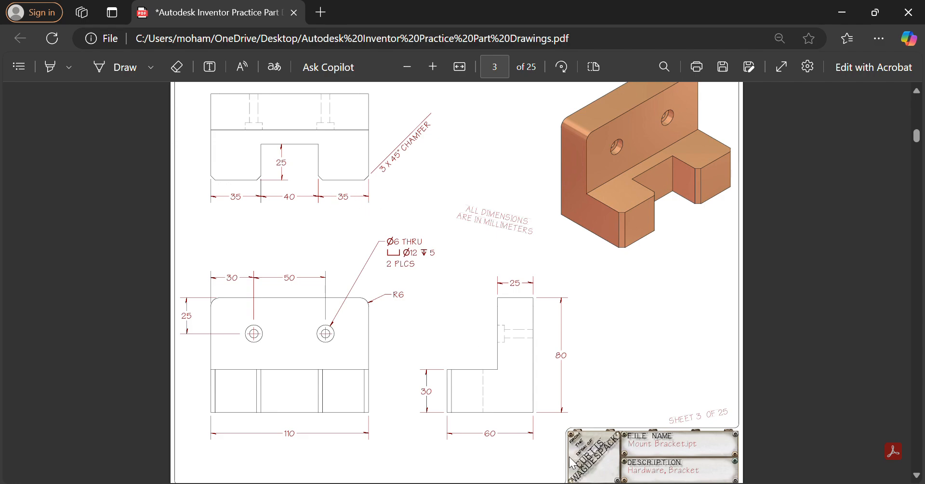
{"action": "left_click", "coordinate": [530, 383]}
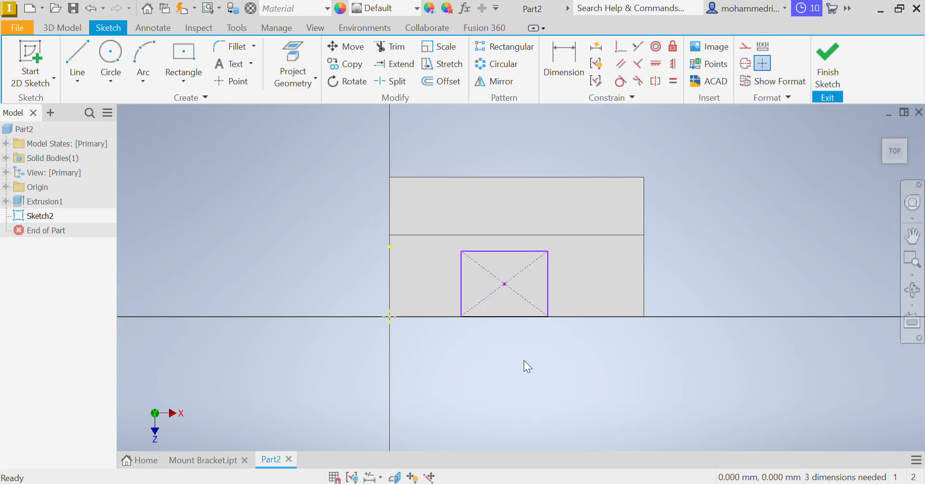
{"action": "key", "text": "d"}
{"action": "left_click", "coordinate": [462, 304]}
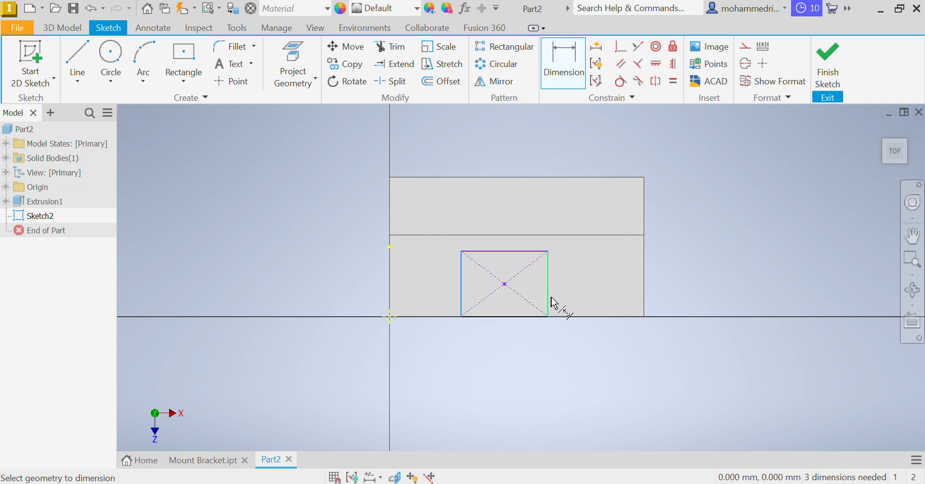
{"action": "left_click", "coordinate": [549, 301]}
{"action": "left_click", "coordinate": [504, 355]}
{"action": "type", "text": "4"}
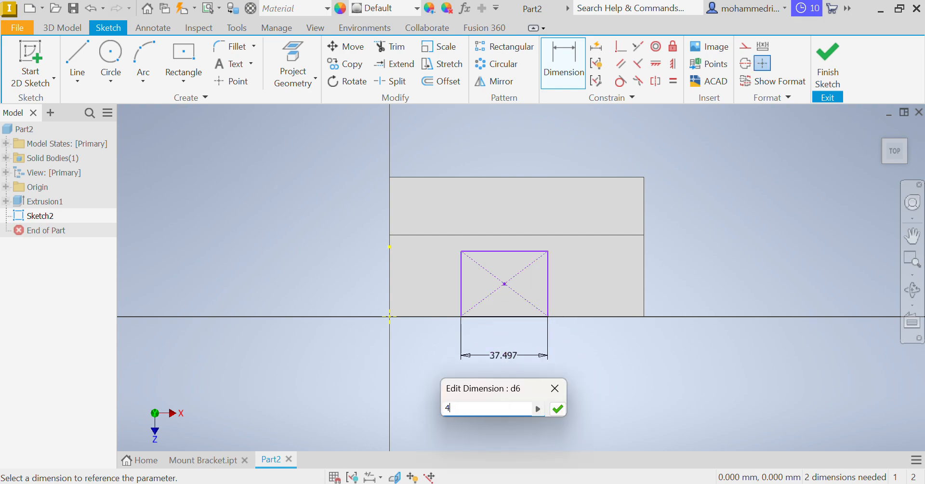
{"action": "type", "text": "0"}
{"action": "key", "text": "Return"}
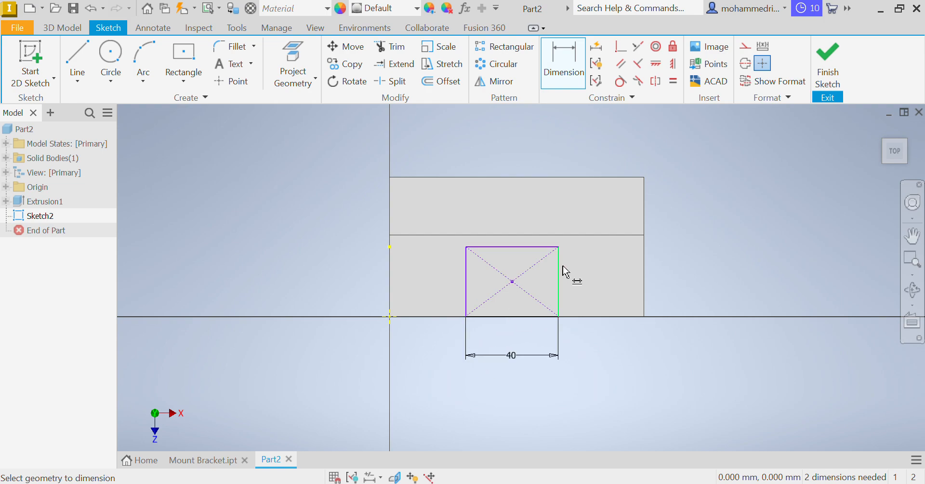
Step: Dimension the slot rectangle's height as 25 mm
{"action": "left_click", "coordinate": [558, 274]}
{"action": "left_click", "coordinate": [714, 259]}
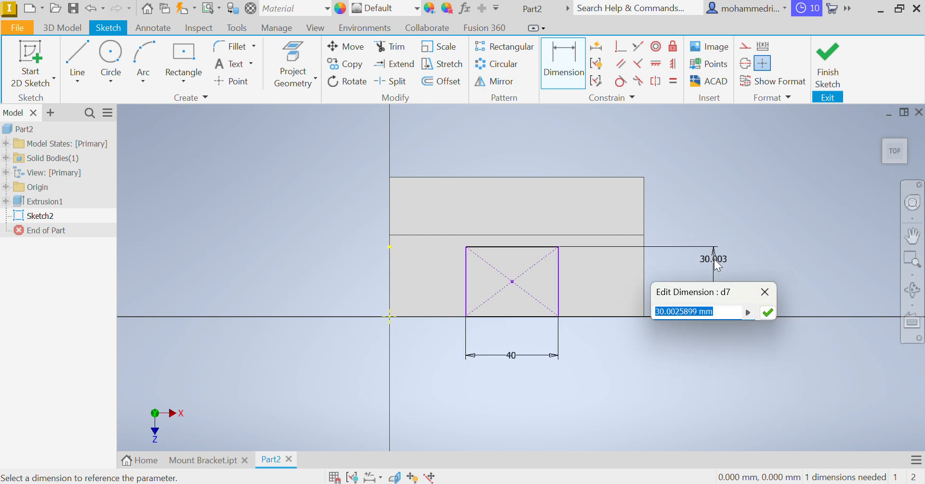
{"action": "type", "text": "25"}
{"action": "key", "text": "Return"}
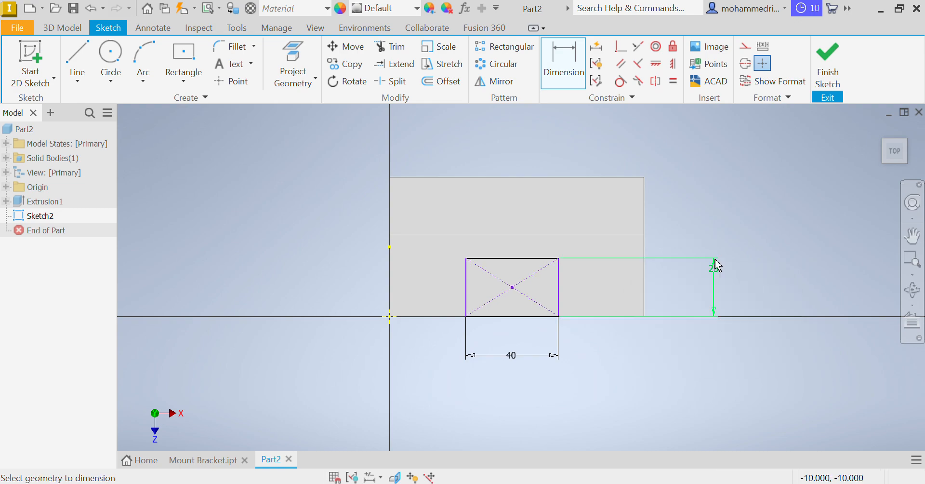
Step: Dimension the distance from the lower step's left edge to the rectangle's left side as 35 mm
{"action": "left_click", "coordinate": [393, 289]}
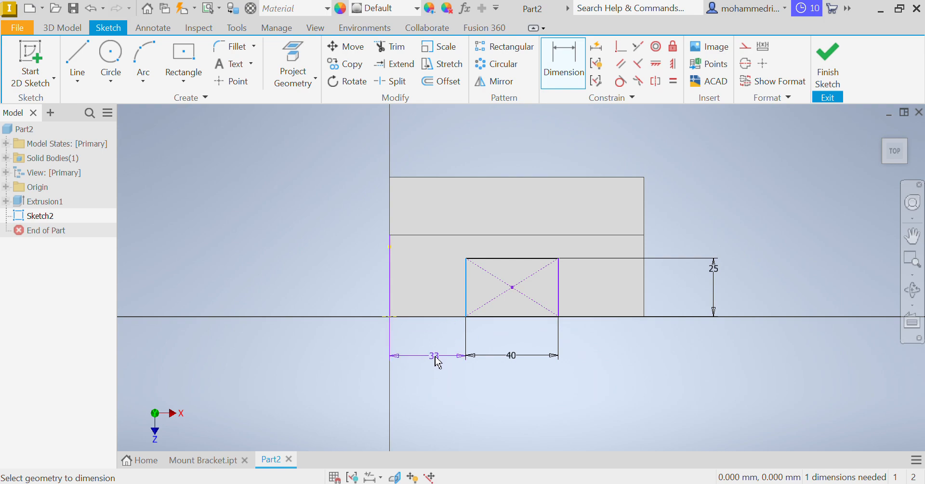
{"action": "left_click", "coordinate": [435, 351]}
{"action": "type", "text": "35"}
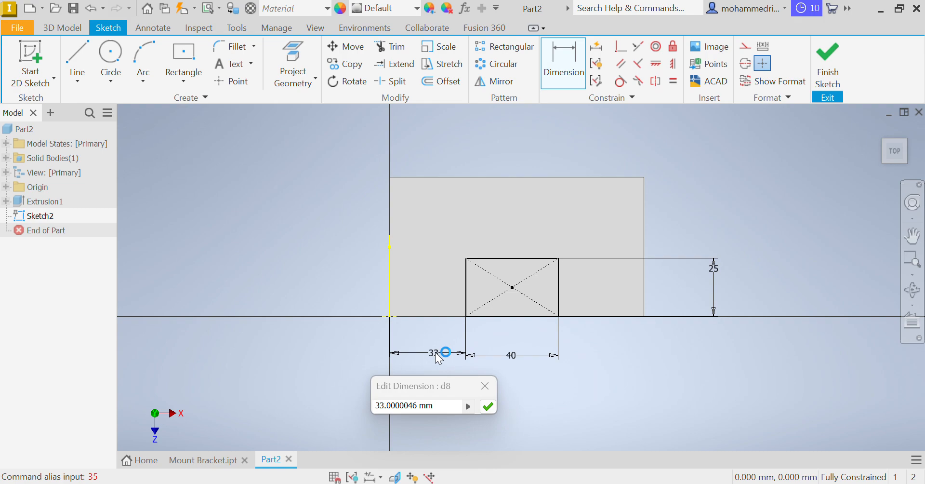
{"action": "left_click_drag", "start_coordinate": [436, 408], "coordinate": [363, 408]}
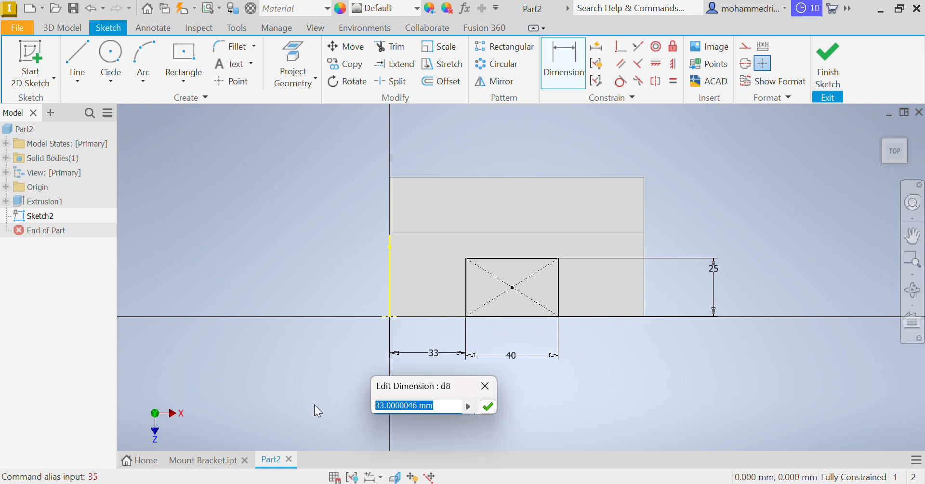
{"action": "type", "text": "35"}
{"action": "key", "text": "Return"}
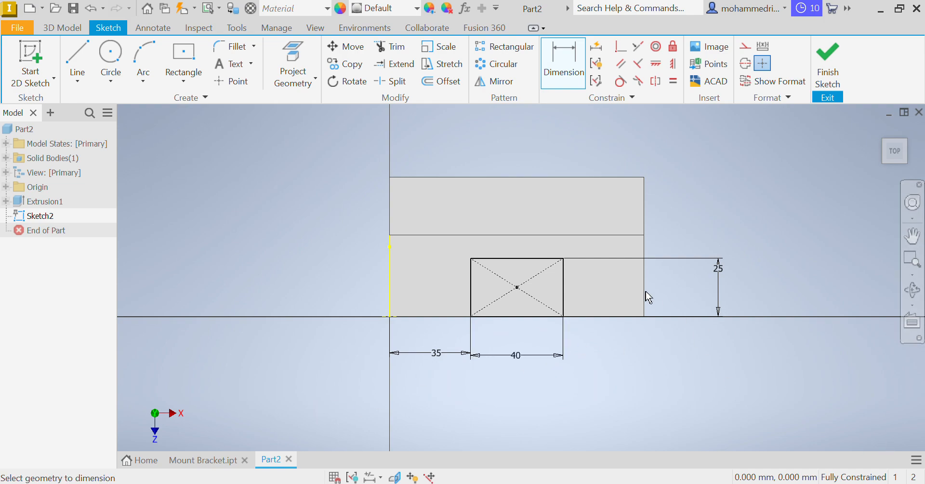
Step: Check the distance between the rectangle's right side and the step's right edge with a trial dimension, without placing it
{"action": "left_click", "coordinate": [563, 299]}
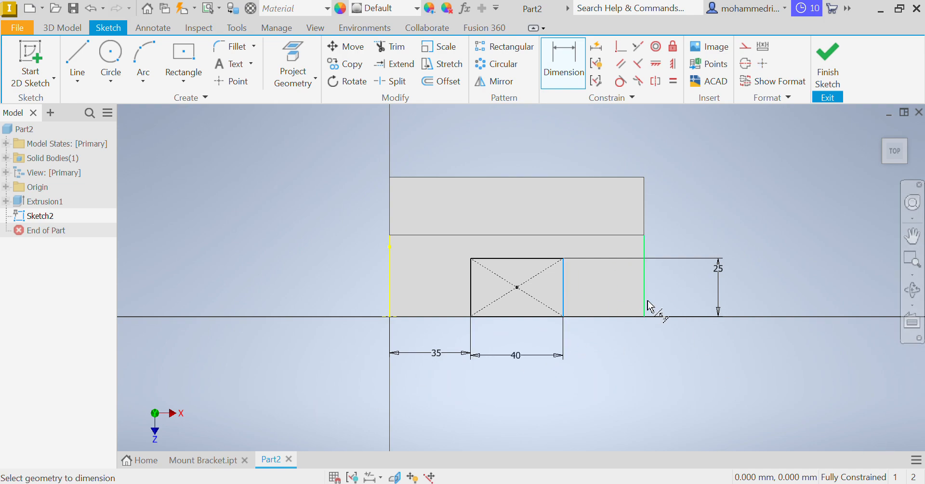
{"action": "left_click", "coordinate": [645, 308]}
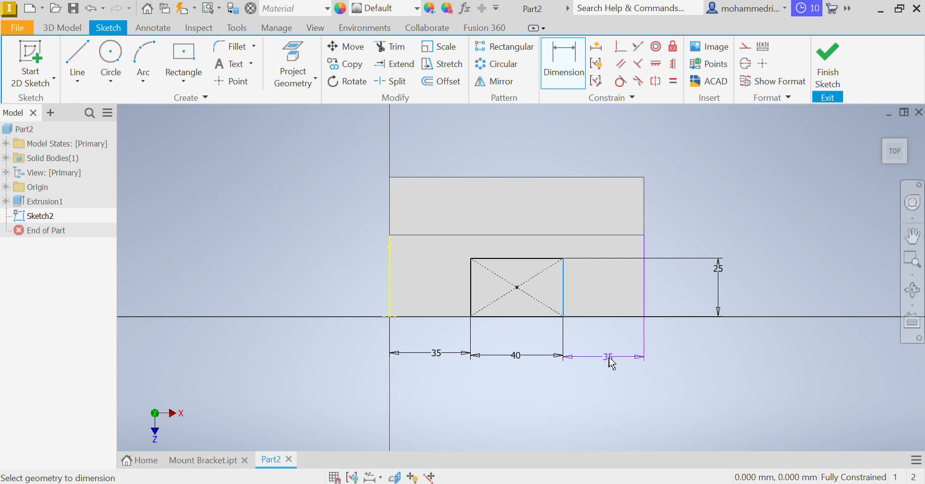
{"action": "key", "text": "Escape"}
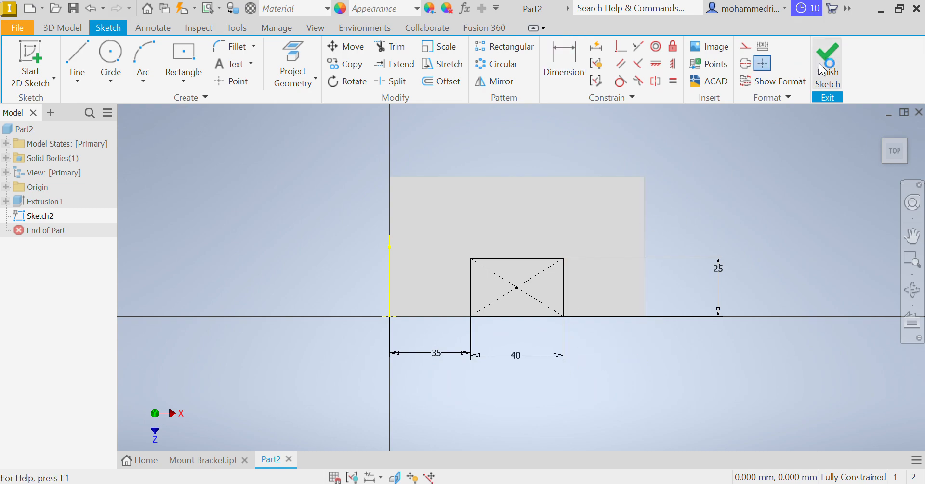
Step: Finish the sketch and extrude the rectangle as a cut through all of the lower step
{"action": "left_click", "coordinate": [826, 77]}
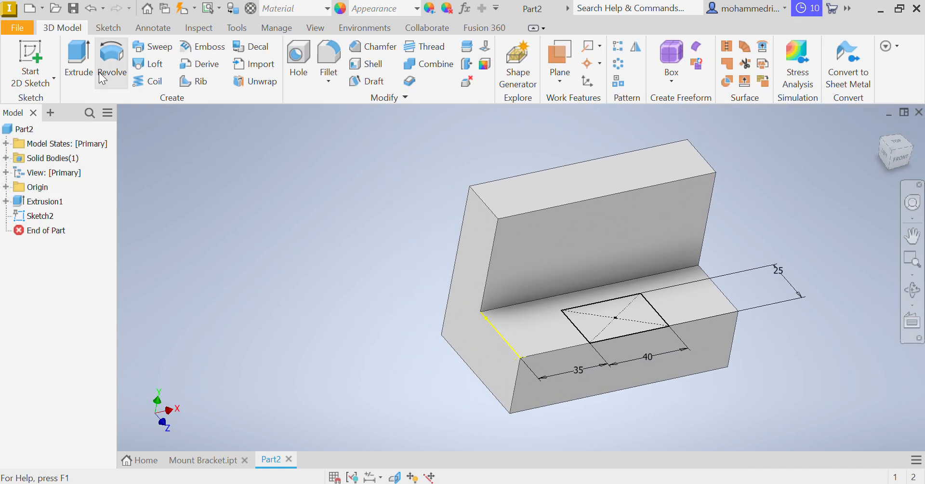
{"action": "left_click", "coordinate": [82, 73]}
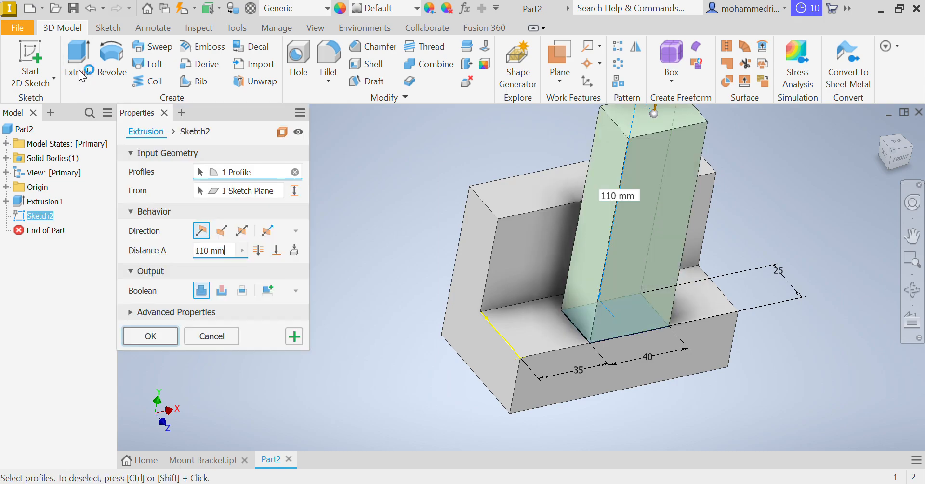
{"action": "left_click", "coordinate": [221, 291]}
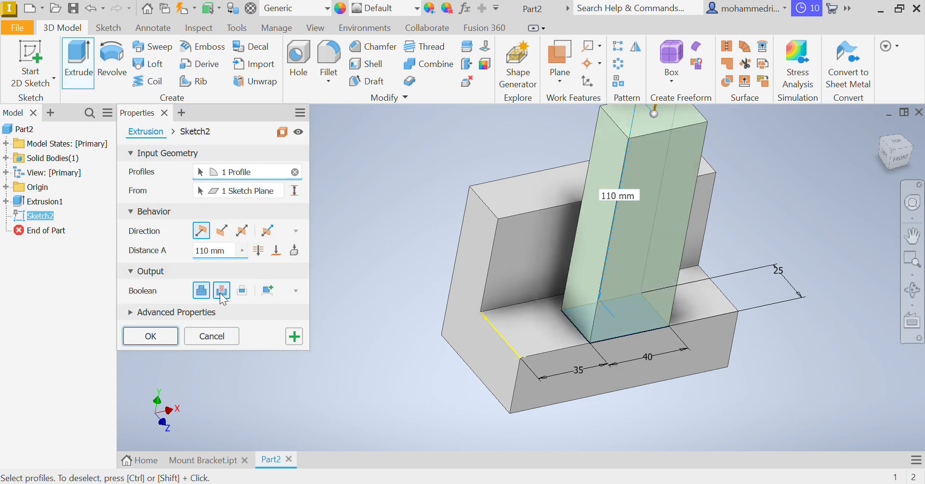
{"action": "left_click", "coordinate": [259, 250]}
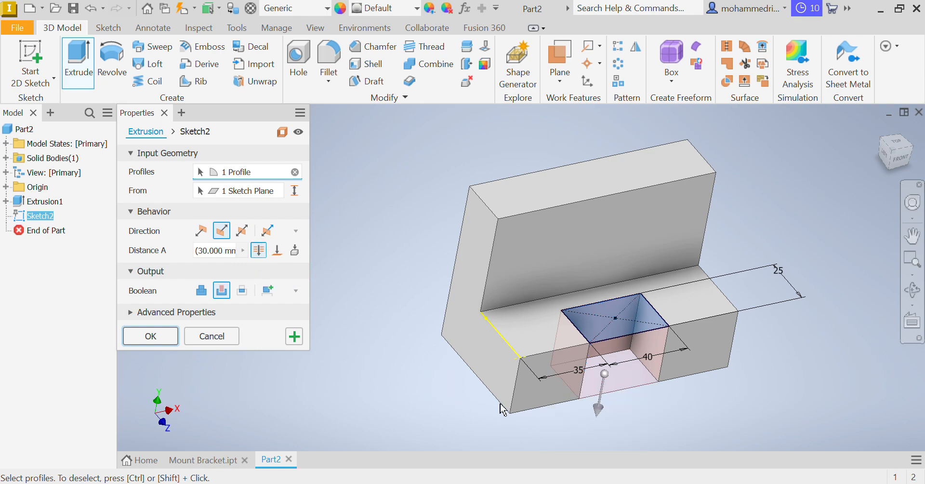
{"action": "left_click", "coordinate": [150, 336]}
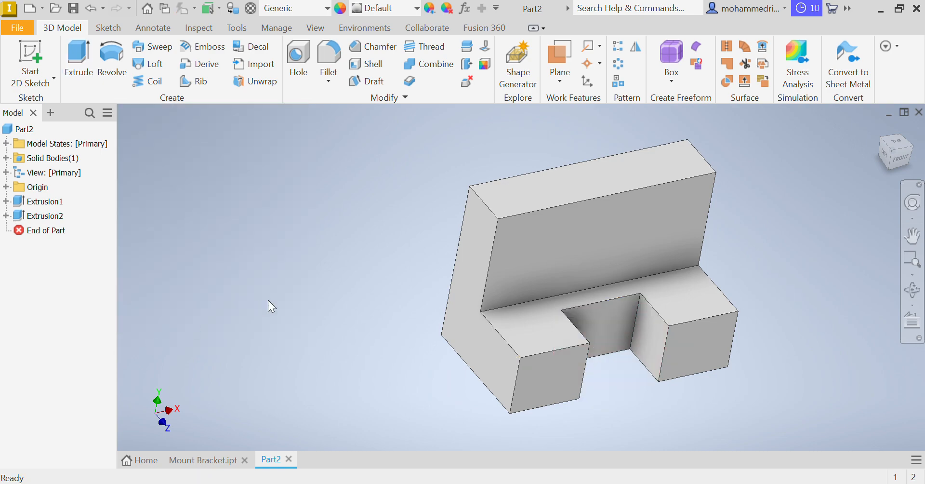
Step: Consult the hole layout in the PDF drawing and start a new sketch on the front face of the upright wall
{"action": "middle_click_drag", "start_coordinate": [498, 272], "coordinate": [483, 252], "text": "shift"}
{"action": "key", "text": "alt+Tab"}
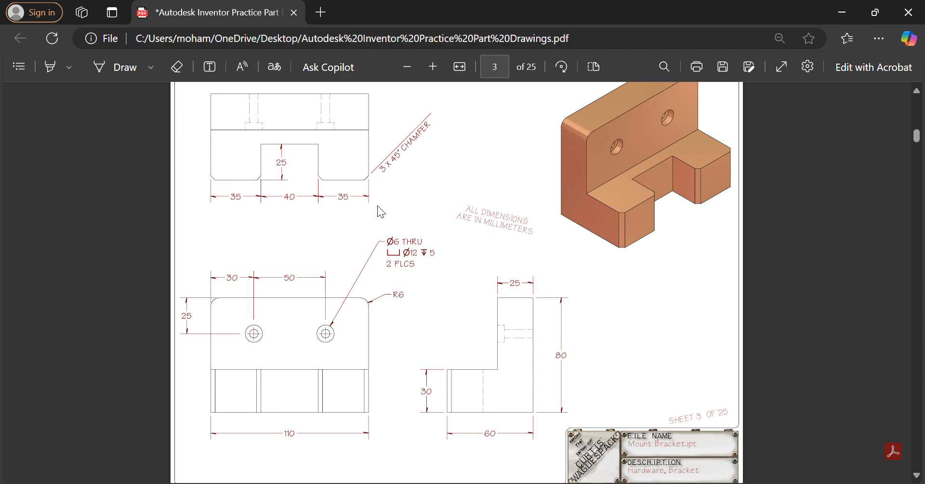
{"action": "scroll", "coordinate": [270, 335], "scroll_direction": "down", "scroll_amount": 1}
{"action": "scroll", "coordinate": [270, 337], "scroll_direction": "up", "scroll_amount": 2}
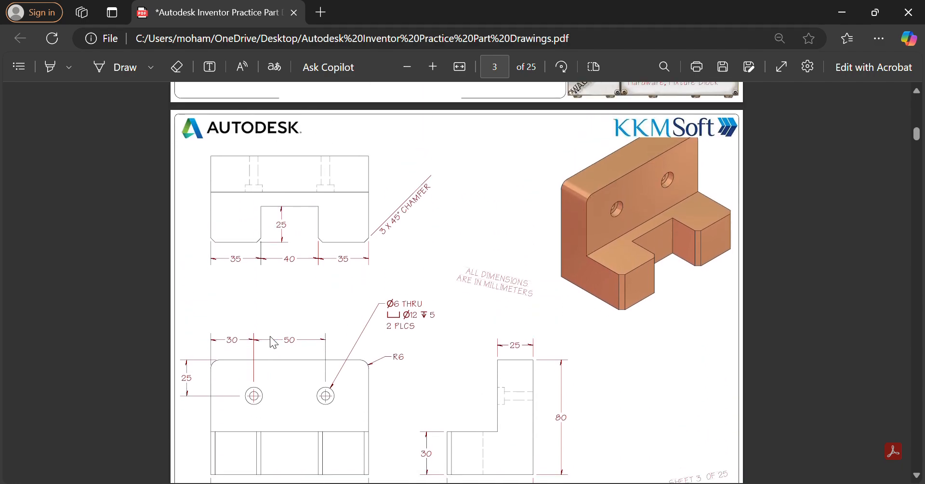
{"action": "scroll", "coordinate": [272, 340], "scroll_direction": "down", "scroll_amount": 2}
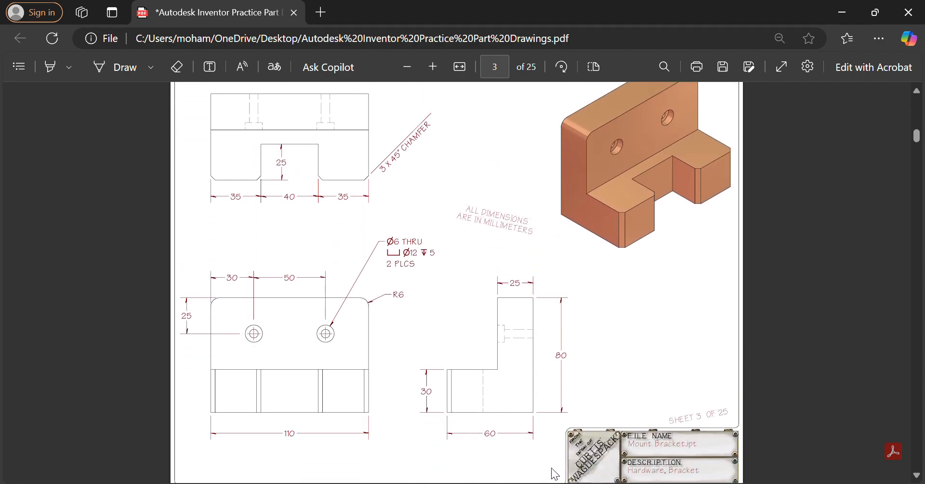
{"action": "key", "text": "alt+Tab"}
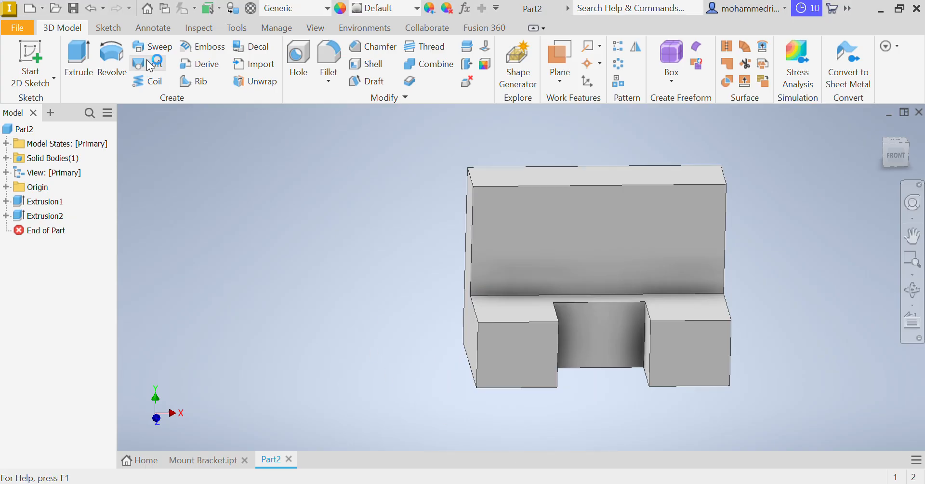
{"action": "left_click", "coordinate": [536, 245]}
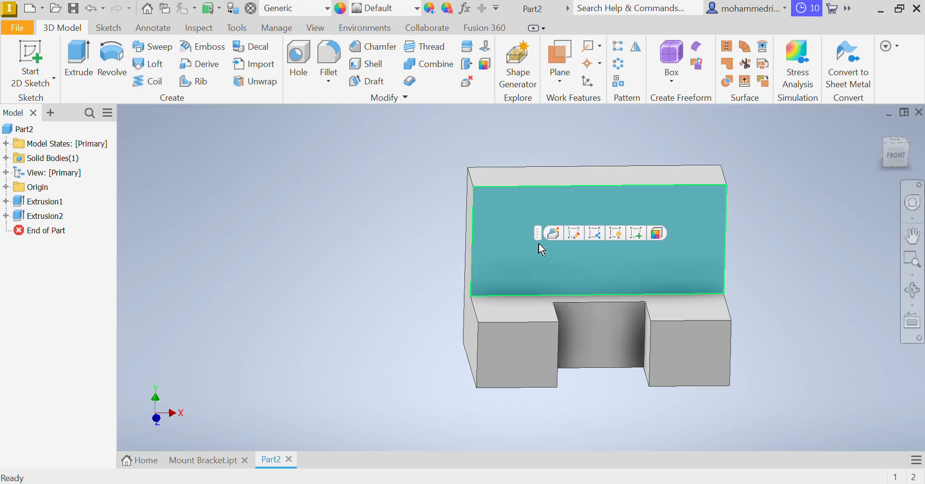
{"action": "left_click", "coordinate": [637, 231]}
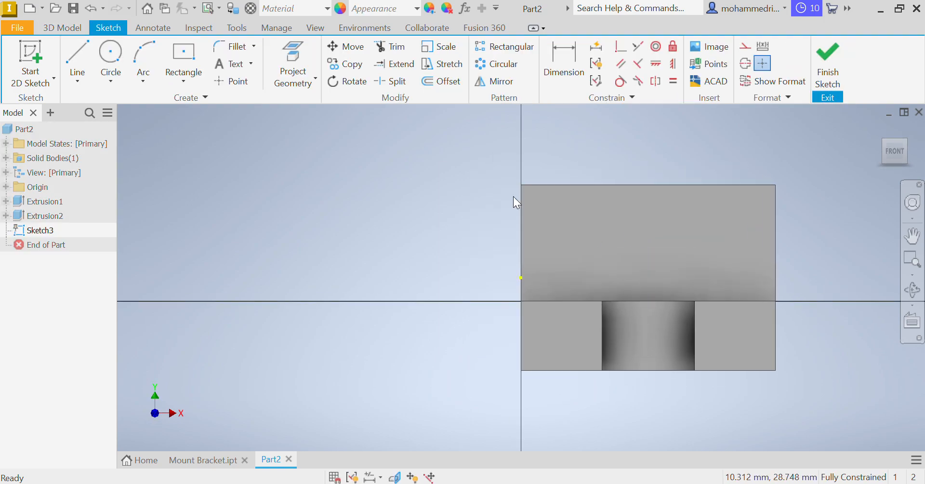
Step: Place two sketch points about 18 mm below the upright wall's top edge, the left one about 23 mm from its left edge
{"action": "left_click", "coordinate": [232, 80]}
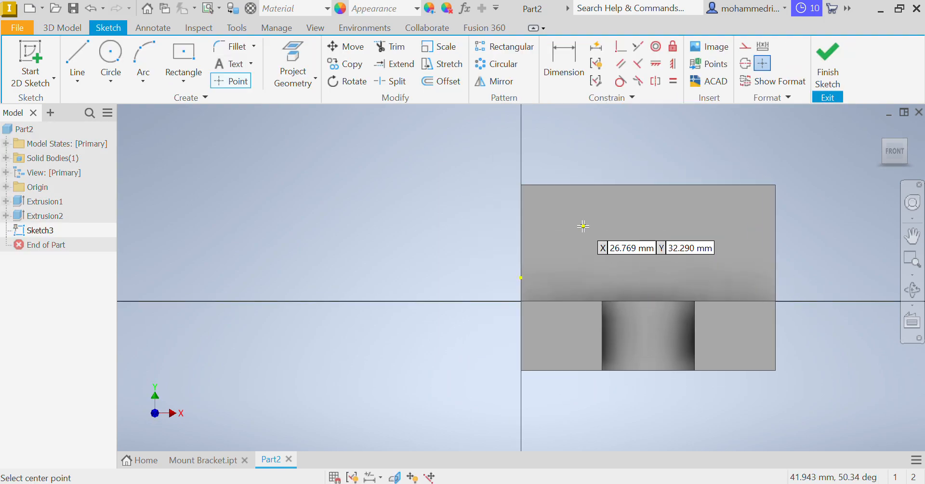
{"action": "left_click", "coordinate": [575, 227]}
{"action": "left_click", "coordinate": [719, 227]}
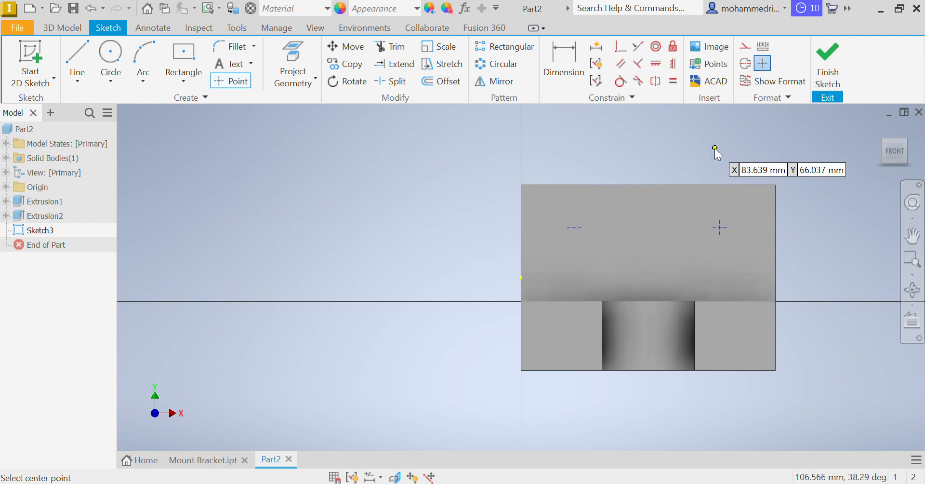
{"action": "right_click", "coordinate": [715, 149]}
Step: Align the two sketch points with a horizontal constraint
{"action": "left_click", "coordinate": [656, 63]}
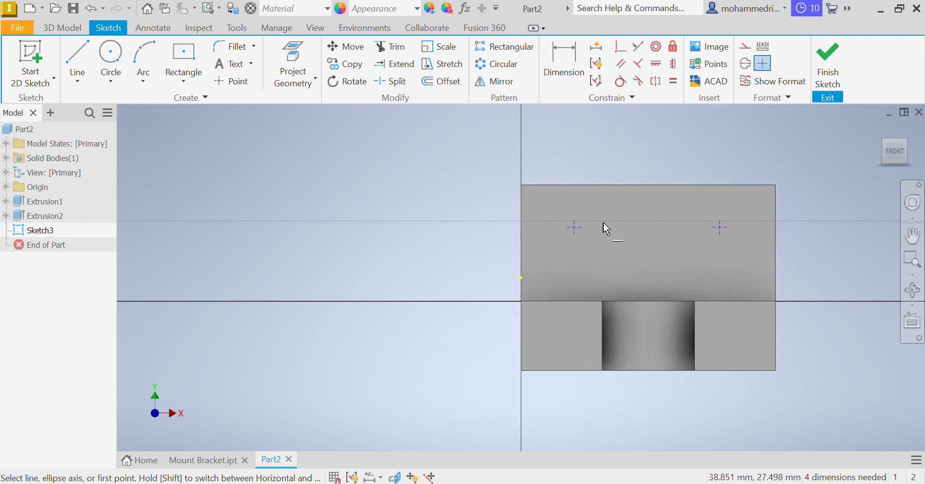
{"action": "left_click", "coordinate": [579, 228]}
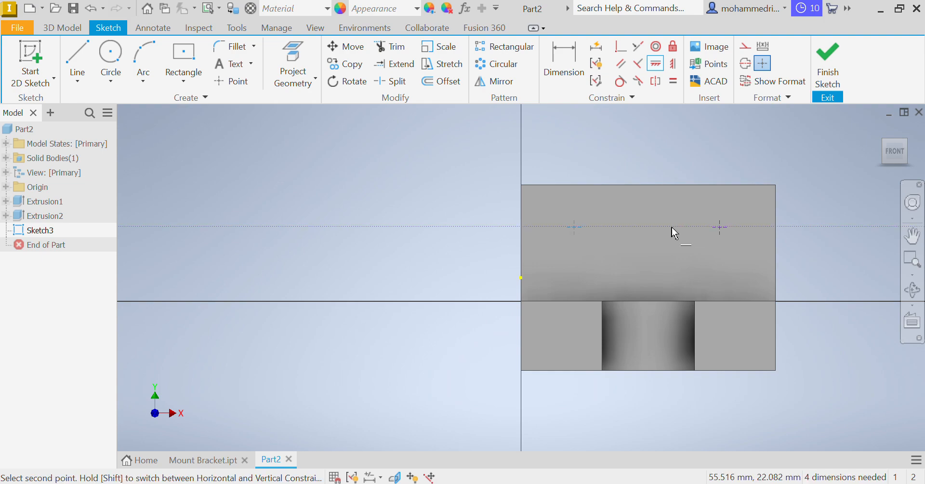
{"action": "left_click", "coordinate": [720, 228]}
{"action": "right_click", "coordinate": [682, 159]}
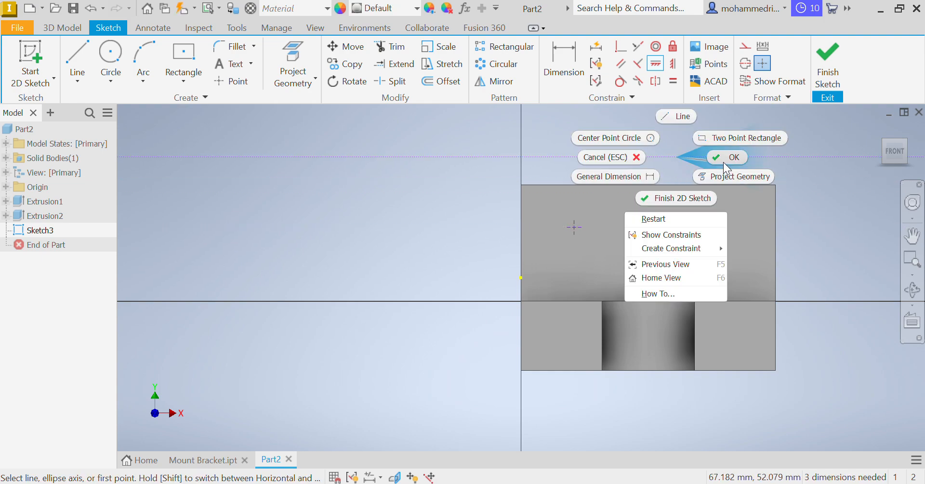
{"action": "left_click", "coordinate": [723, 162]}
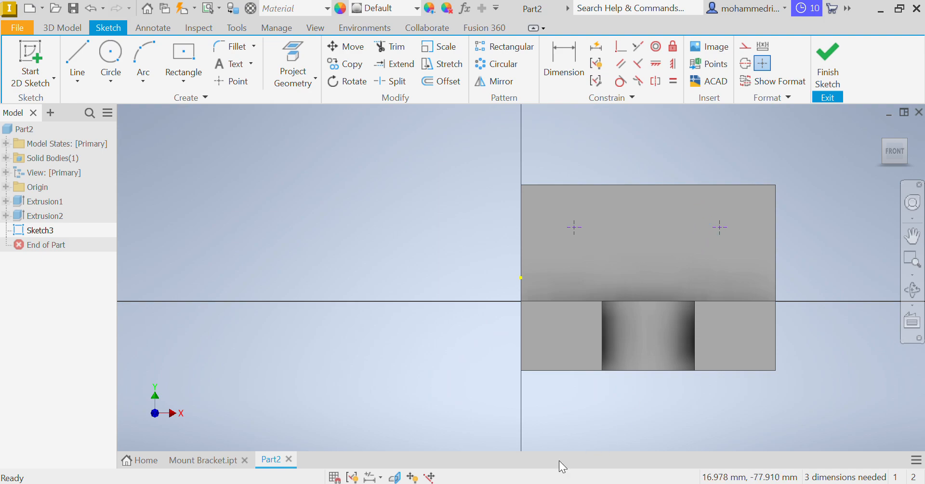
Step: Check the hole positions in the PDF drawing and dimension the left point 25 mm below the wall's top edge
{"action": "left_click", "coordinate": [516, 483]}
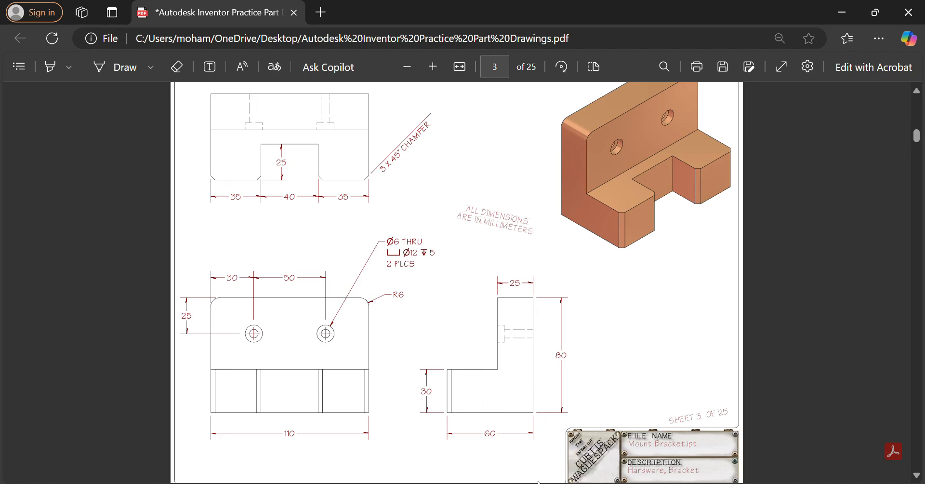
{"action": "left_click", "coordinate": [546, 483]}
{"action": "key", "text": "d"}
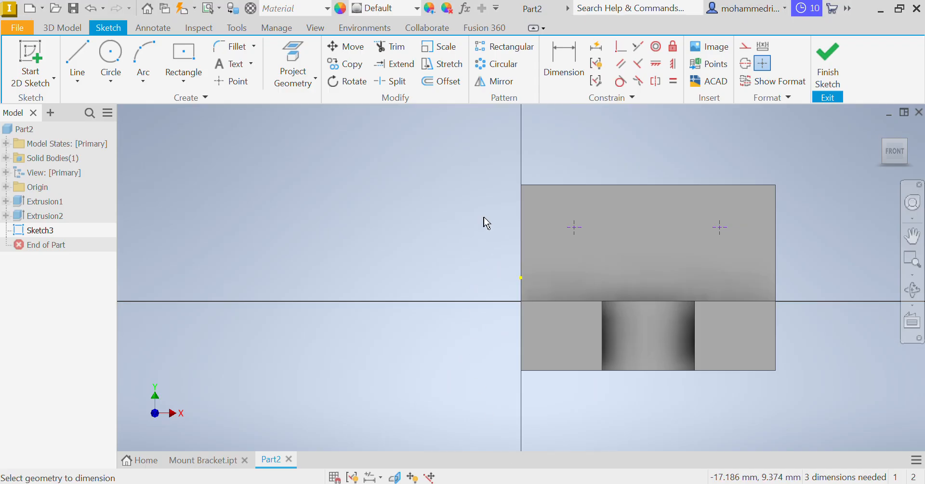
{"action": "left_click", "coordinate": [541, 185]}
{"action": "left_click", "coordinate": [575, 227]}
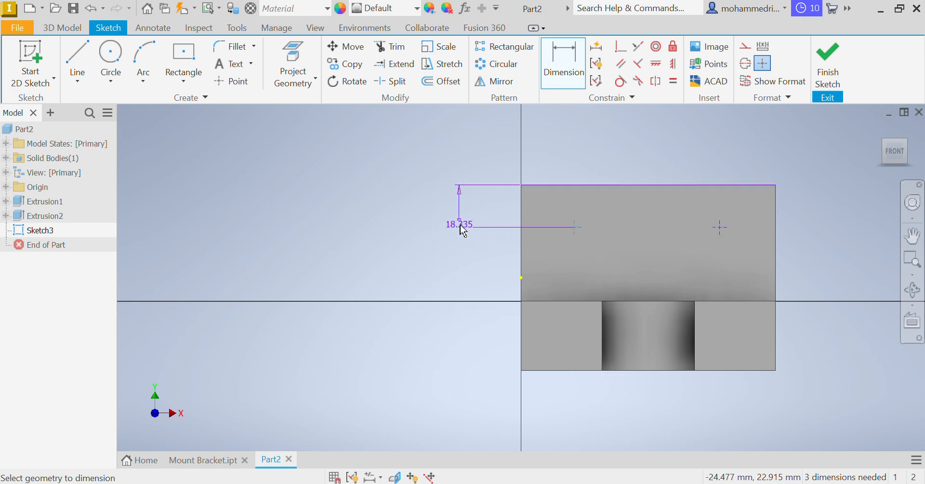
{"action": "left_click", "coordinate": [455, 224]}
{"action": "type", "text": "25"}
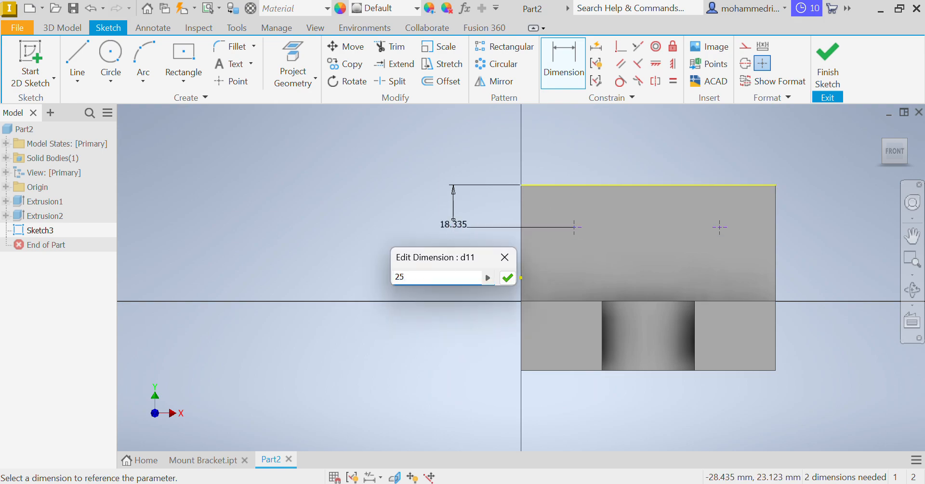
{"action": "key", "text": "Return"}
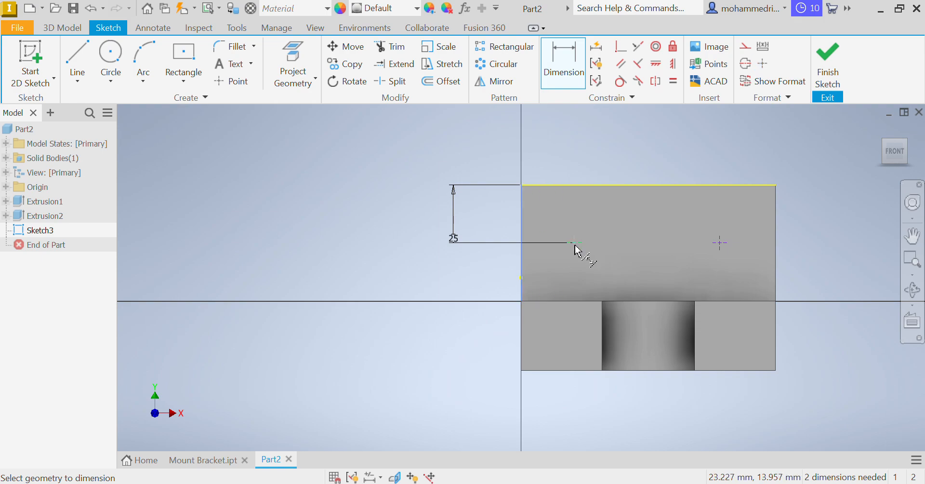
Step: Dimension the left point 30 mm from the wall's left edge
{"action": "left_click", "coordinate": [575, 243]}
{"action": "left_click", "coordinate": [554, 155]}
{"action": "type", "text": "30"}
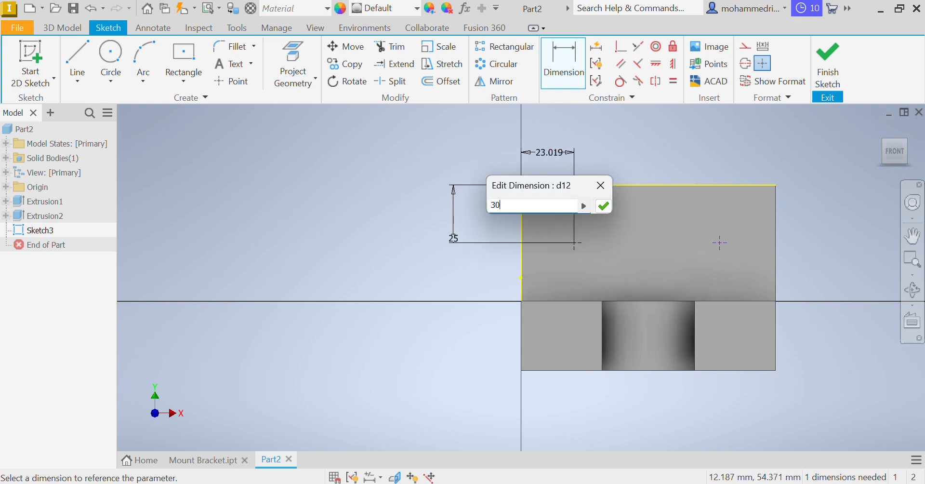
{"action": "key", "text": "Return"}
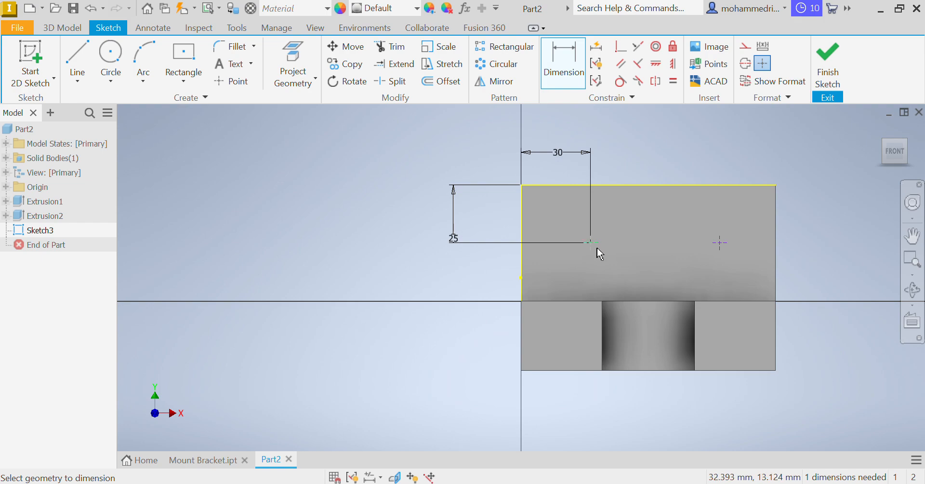
Step: Dimension the horizontal spacing between the two points as 50 mm
{"action": "left_click", "coordinate": [597, 247]}
{"action": "left_click", "coordinate": [720, 243]}
{"action": "left_click", "coordinate": [671, 138]}
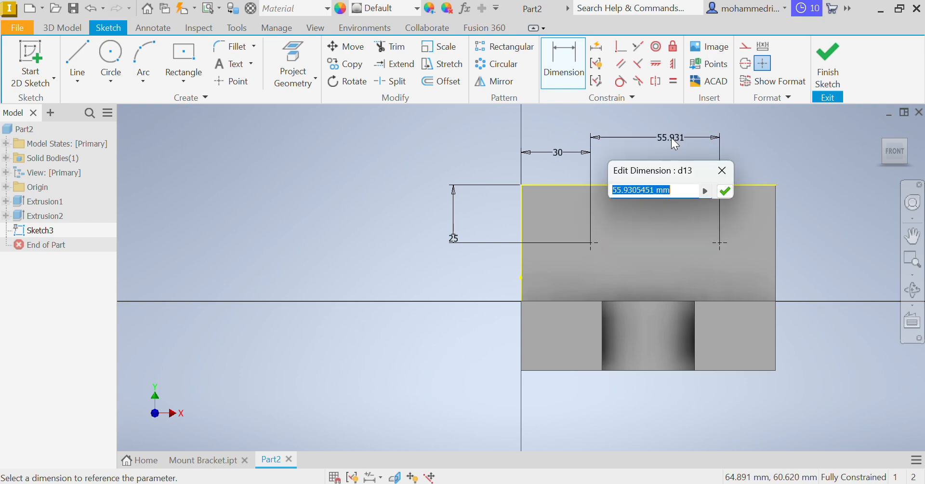
{"action": "type", "text": "50"}
{"action": "key", "text": "Return"}
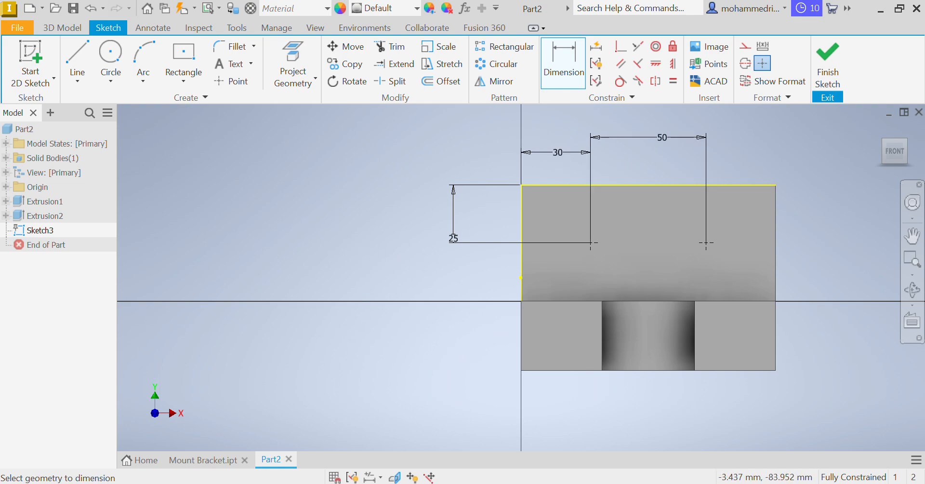
Step: Finish the sketch and create 6 mm through holes with 12 mm by 5 mm deep counterbores at both points, checking sizes against the PDF drawing
{"action": "key", "text": "alt+Tab"}
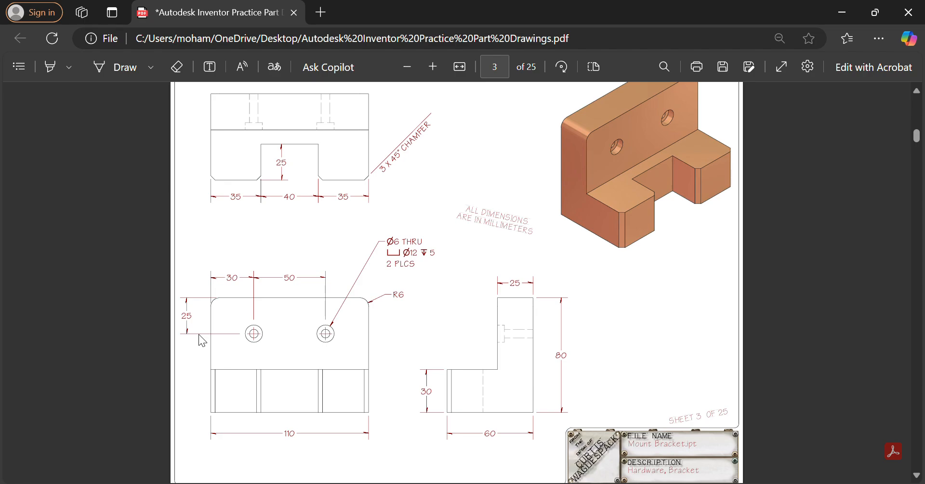
{"action": "key", "text": "alt+Tab"}
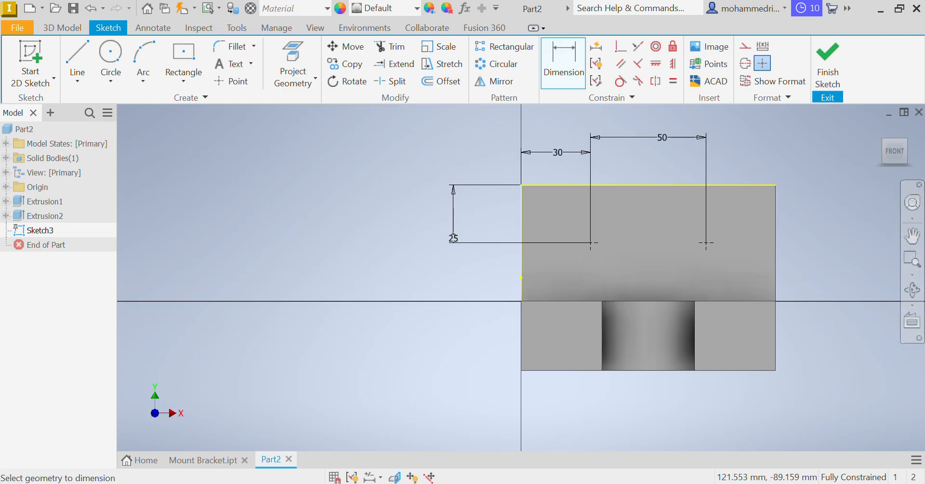
{"action": "left_click", "coordinate": [829, 73]}
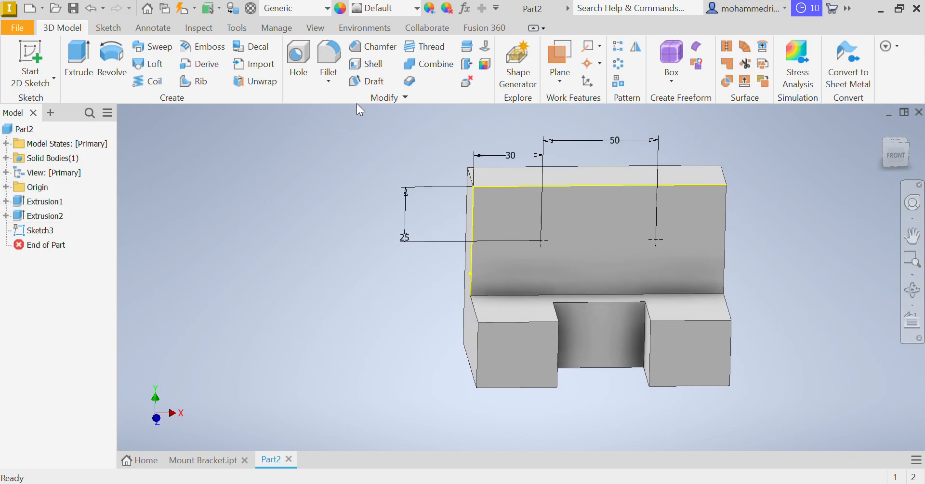
{"action": "left_click", "coordinate": [294, 71]}
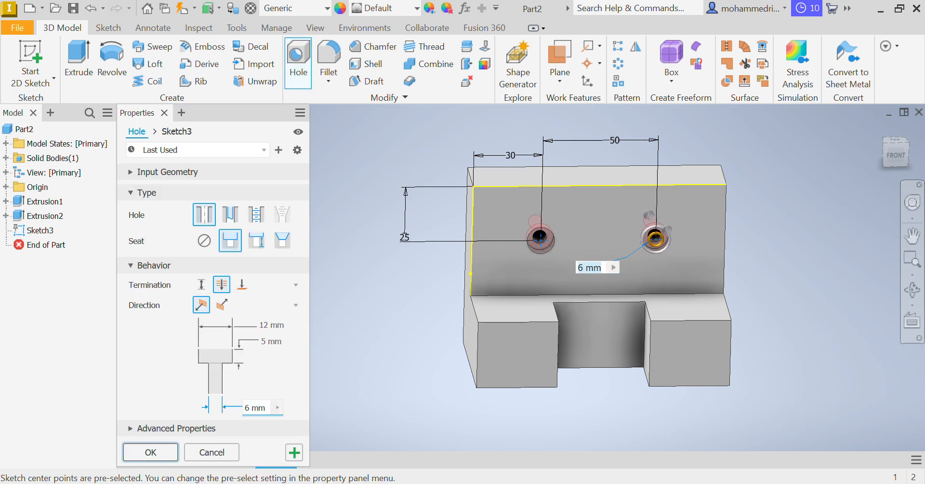
{"action": "left_click", "coordinate": [516, 483]}
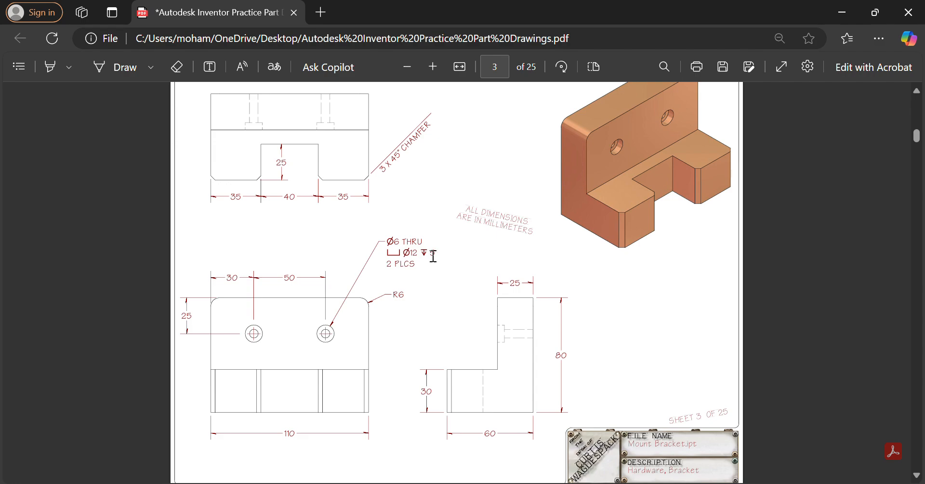
{"action": "left_click", "coordinate": [548, 483]}
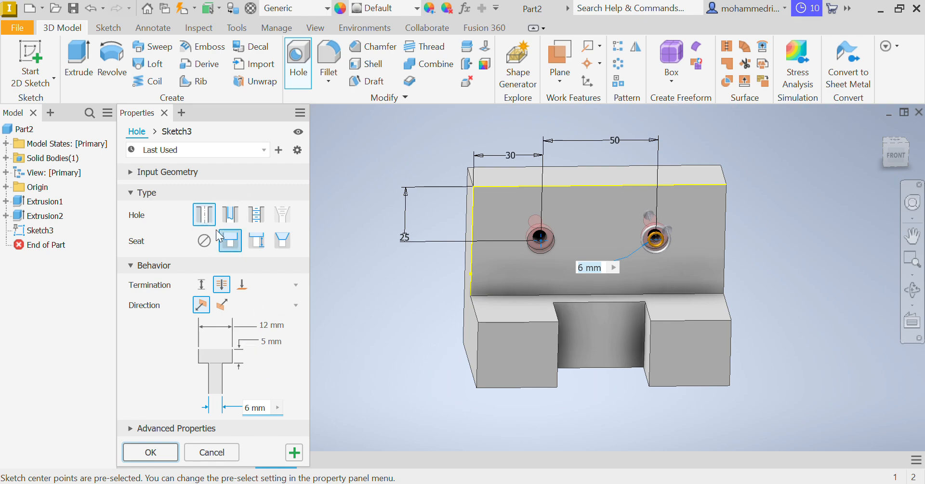
{"action": "left_click", "coordinate": [158, 453]}
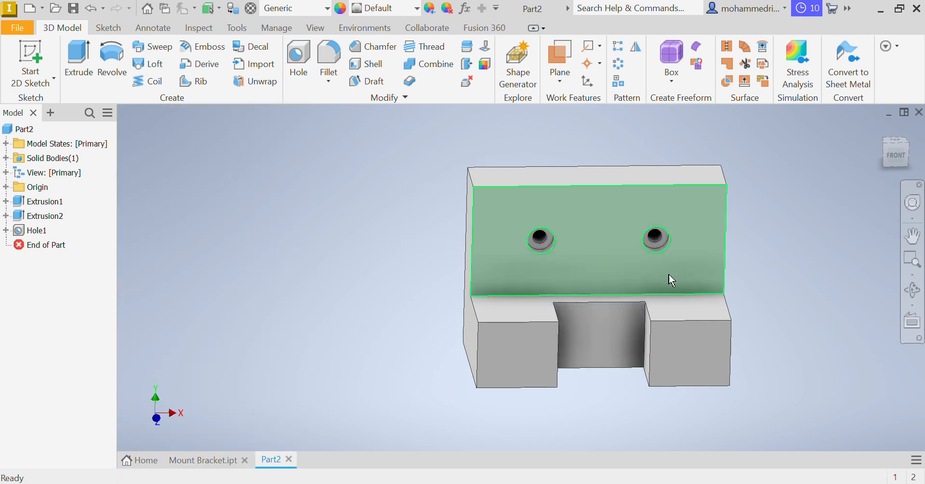
Step: Check the corner radius in the PDF drawing and fillet the wall's two upper corner edges with a 6 mm radius
{"action": "mouse_move", "coordinate": [672, 280]}
{"action": "middle_mouse_down", "text": "shift"}
{"action": "mouse_move", "coordinate": [695, 247]}
{"action": "mouse_move", "coordinate": [795, 250]}
{"action": "mouse_move", "coordinate": [723, 275]}
{"action": "mouse_move", "coordinate": [731, 264]}
{"action": "middle_mouse_up", "text": "shift"}
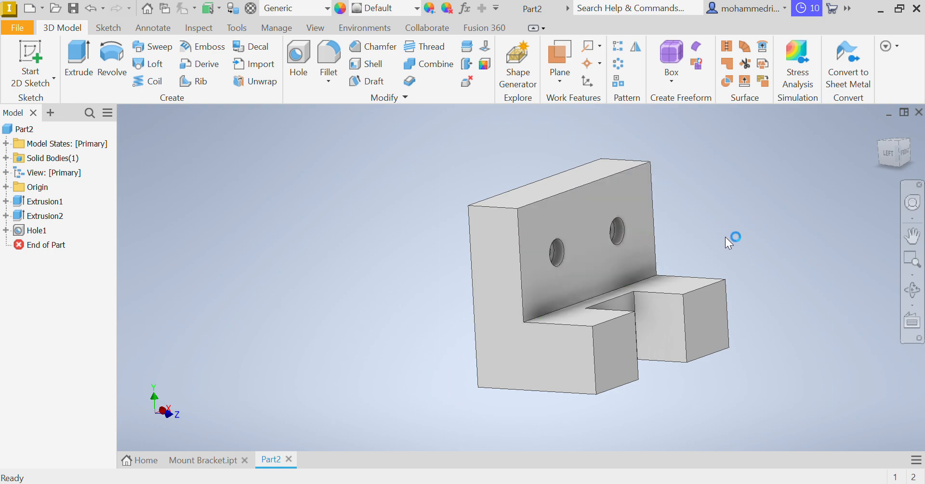
{"action": "mouse_move", "coordinate": [725, 236]}
{"action": "middle_mouse_down", "text": "shift"}
{"action": "mouse_move", "coordinate": [649, 227]}
{"action": "mouse_move", "coordinate": [640, 241]}
{"action": "middle_mouse_up", "text": "shift"}
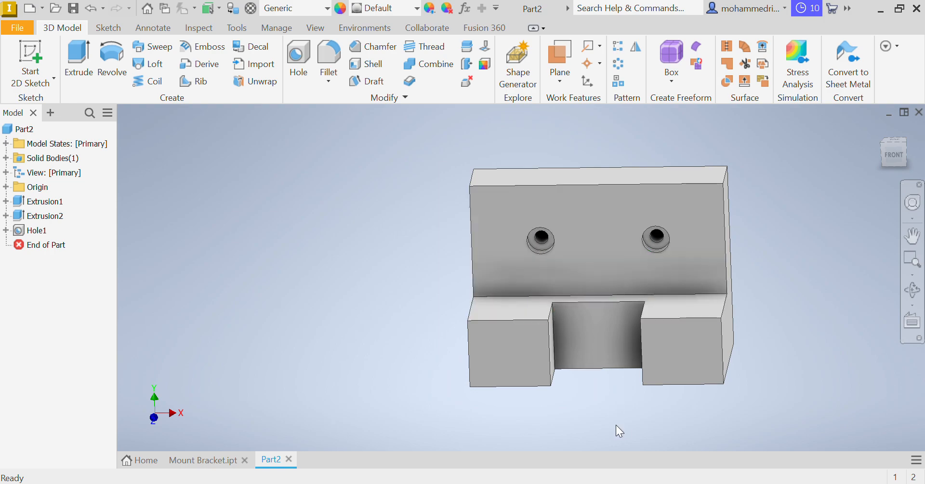
{"action": "middle_click_drag", "start_coordinate": [617, 425], "coordinate": [641, 440], "text": "shift"}
{"action": "left_click", "coordinate": [525, 483]}
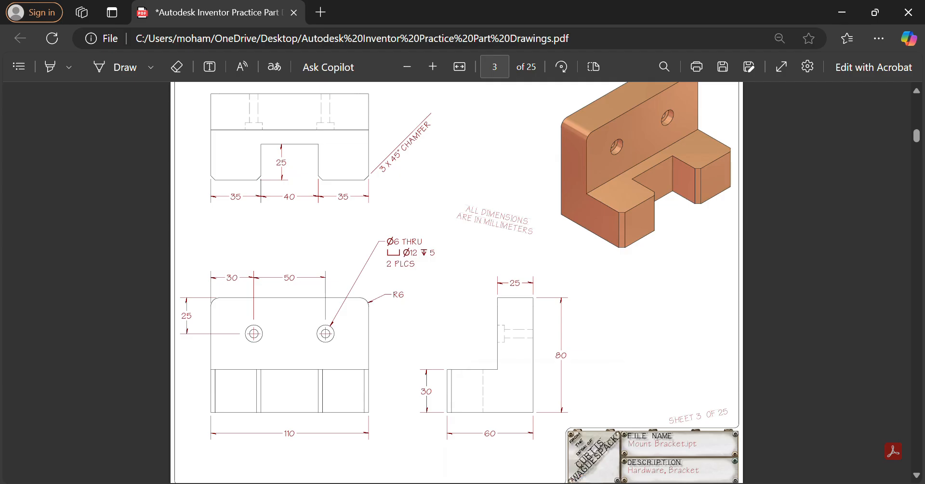
{"action": "key", "text": "alt+Tab"}
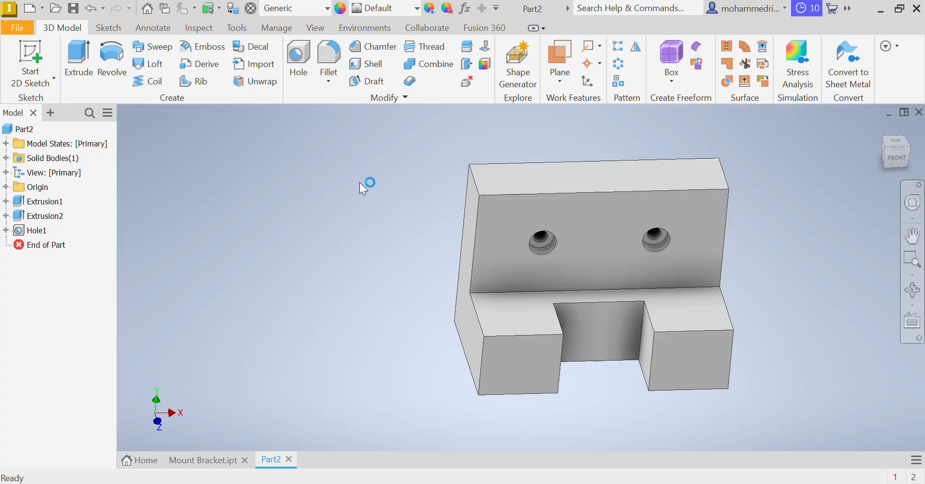
{"action": "left_click", "coordinate": [327, 60]}
{"action": "middle_click_drag", "start_coordinate": [403, 242], "coordinate": [481, 209], "text": "shift"}
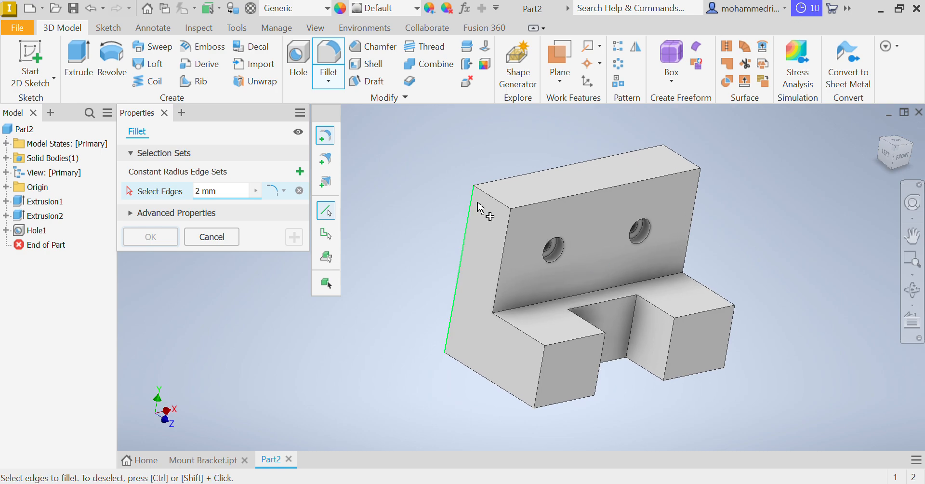
{"action": "left_click", "coordinate": [492, 199]}
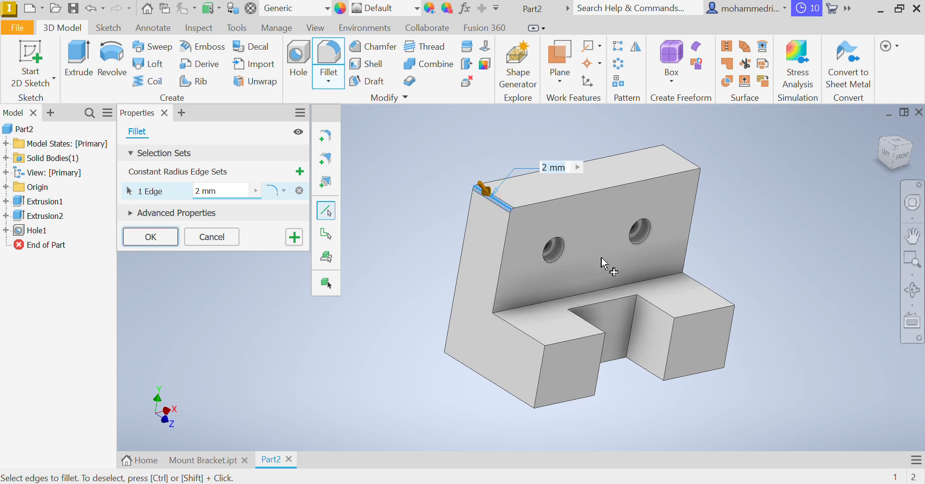
{"action": "middle_click_drag", "start_coordinate": [605, 262], "coordinate": [689, 207], "text": "shift"}
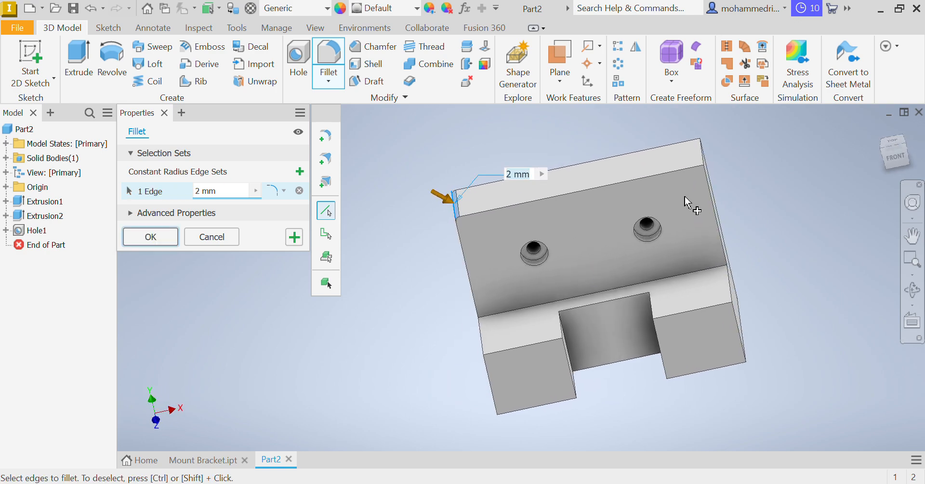
{"action": "left_click", "coordinate": [704, 160]}
{"action": "type", "text": "6"}
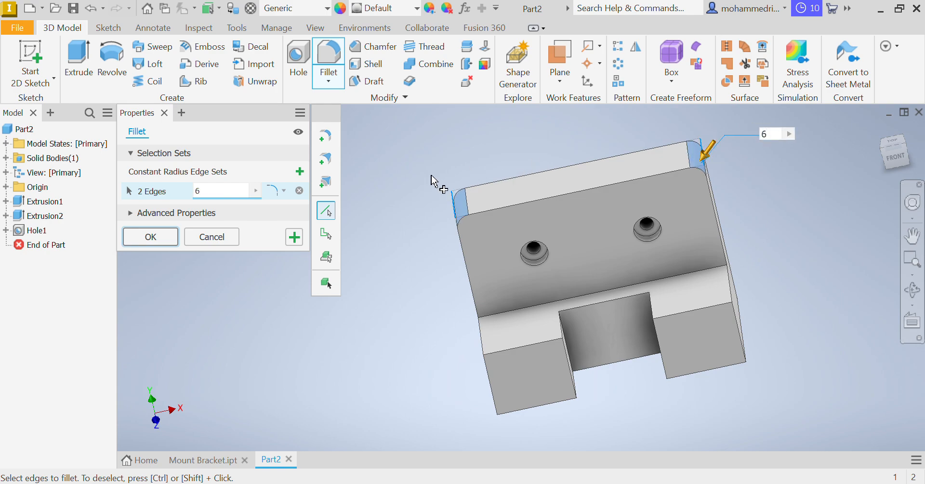
{"action": "left_click", "coordinate": [150, 238]}
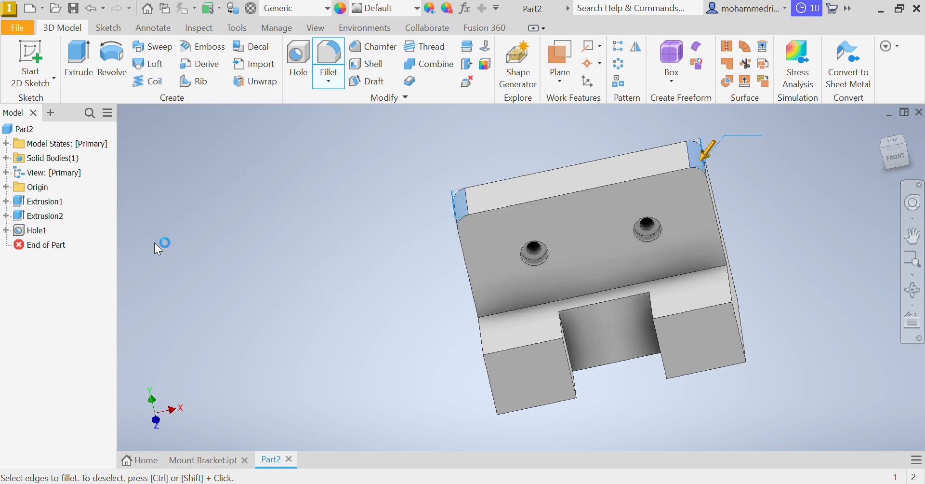
Step: Check the chamfer callout in the PDF drawing and chamfer the four vertical front edges of the two base arms by 3 mm
{"action": "mouse_move", "coordinate": [329, 284]}
{"action": "middle_mouse_down", "text": "shift"}
{"action": "mouse_move", "coordinate": [447, 259]}
{"action": "mouse_move", "coordinate": [388, 252]}
{"action": "mouse_move", "coordinate": [311, 268]}
{"action": "mouse_move", "coordinate": [338, 279]}
{"action": "middle_mouse_up", "text": "shift"}
{"action": "left_click", "coordinate": [521, 483]}
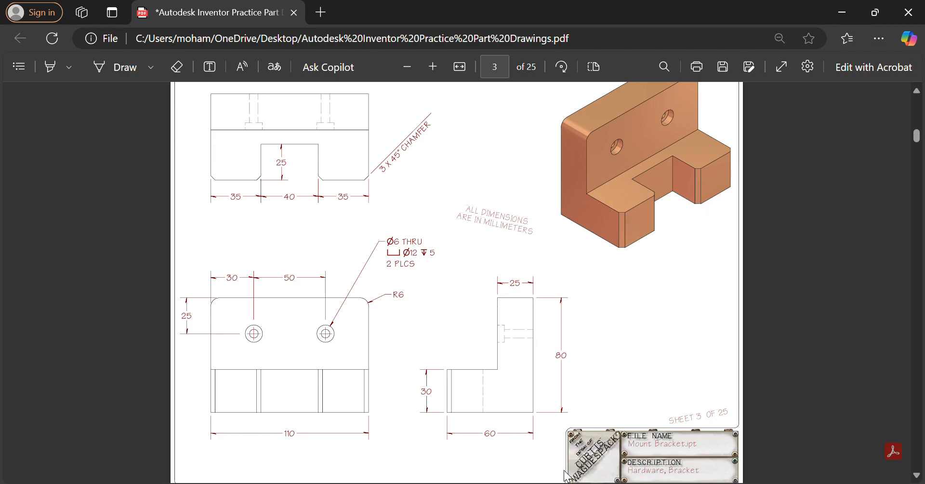
{"action": "key", "text": "alt+Tab"}
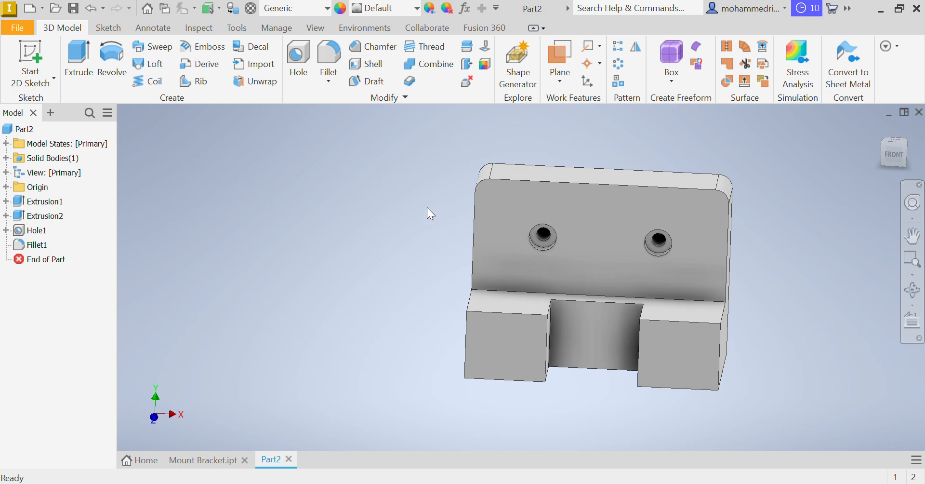
{"action": "left_click", "coordinate": [356, 53]}
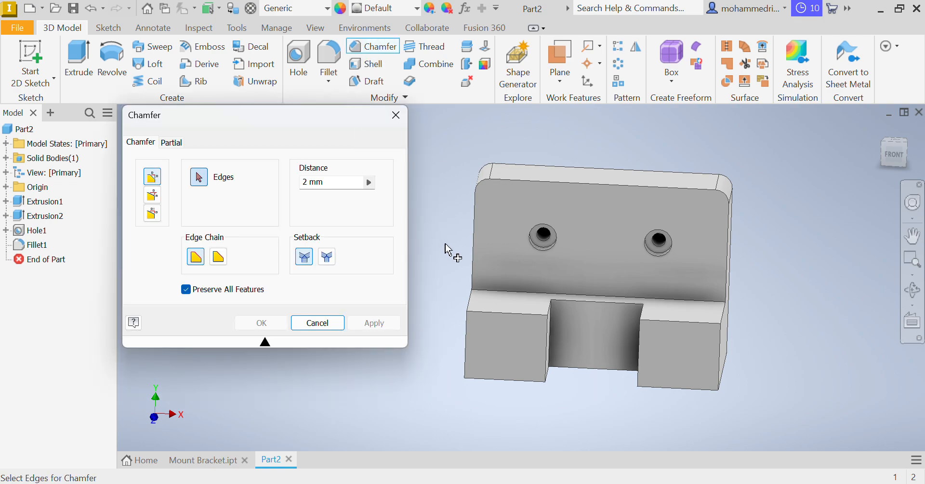
{"action": "middle_click_drag", "start_coordinate": [452, 252], "coordinate": [527, 275], "text": "shift"}
{"action": "left_click", "coordinate": [549, 347]}
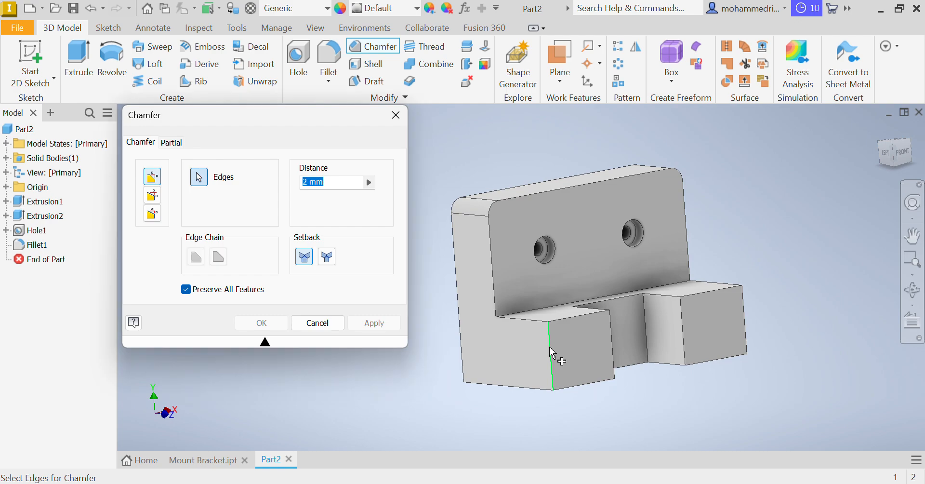
{"action": "left_click", "coordinate": [613, 347]}
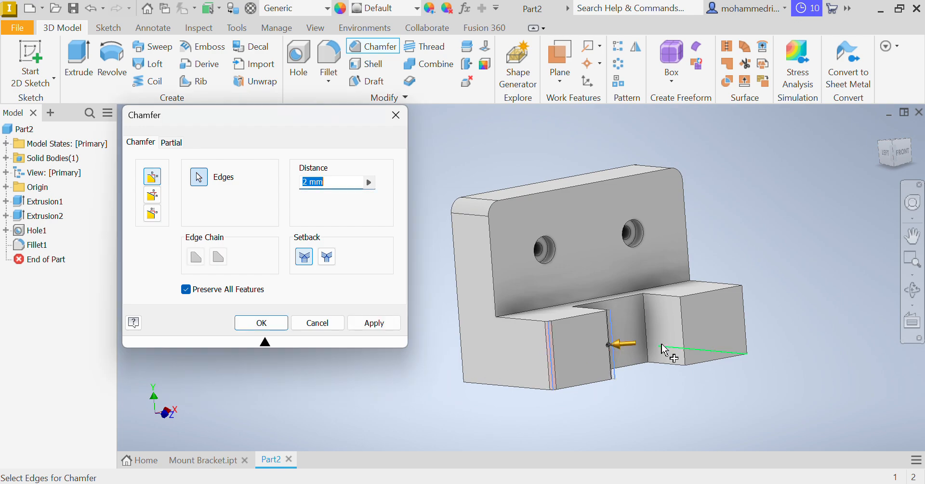
{"action": "left_click", "coordinate": [692, 338]}
{"action": "left_click", "coordinate": [747, 329]}
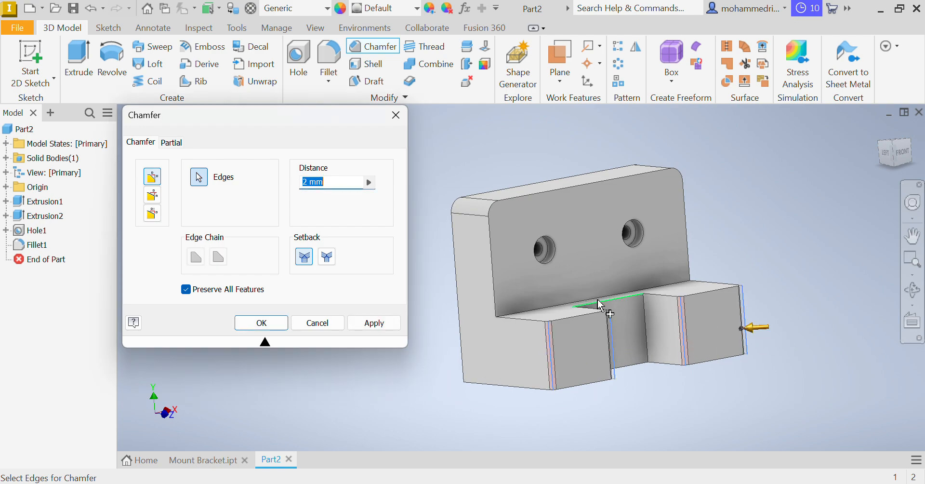
{"action": "type", "text": "3"}
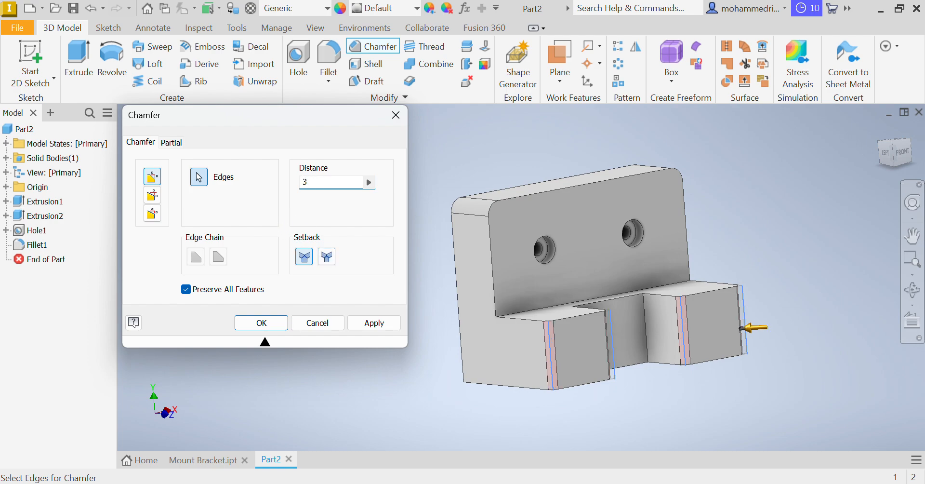
{"action": "left_click", "coordinate": [262, 323]}
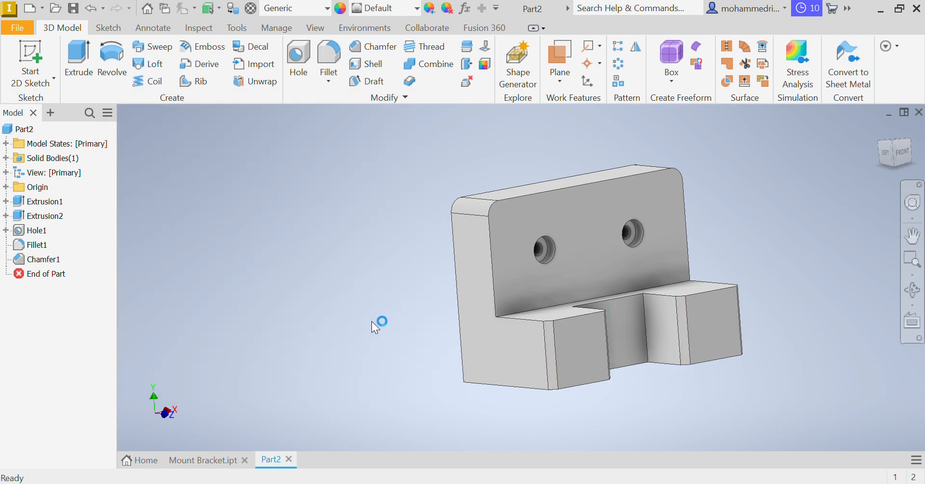
Step: Inspect the bracket from several angles and compare it with the isometric view in the PDF drawing
{"action": "middle_click_drag", "start_coordinate": [378, 316], "coordinate": [363, 287], "text": "shift"}
{"action": "mouse_move", "coordinate": [295, 295]}
{"action": "middle_mouse_down", "text": "shift"}
{"action": "mouse_move", "coordinate": [434, 252]}
{"action": "mouse_move", "coordinate": [577, 273]}
{"action": "mouse_move", "coordinate": [312, 267]}
{"action": "mouse_move", "coordinate": [374, 250]}
{"action": "mouse_move", "coordinate": [427, 263]}
{"action": "mouse_move", "coordinate": [397, 270]}
{"action": "mouse_move", "coordinate": [381, 254]}
{"action": "mouse_move", "coordinate": [395, 270]}
{"action": "mouse_move", "coordinate": [380, 281]}
{"action": "middle_mouse_up", "text": "shift"}
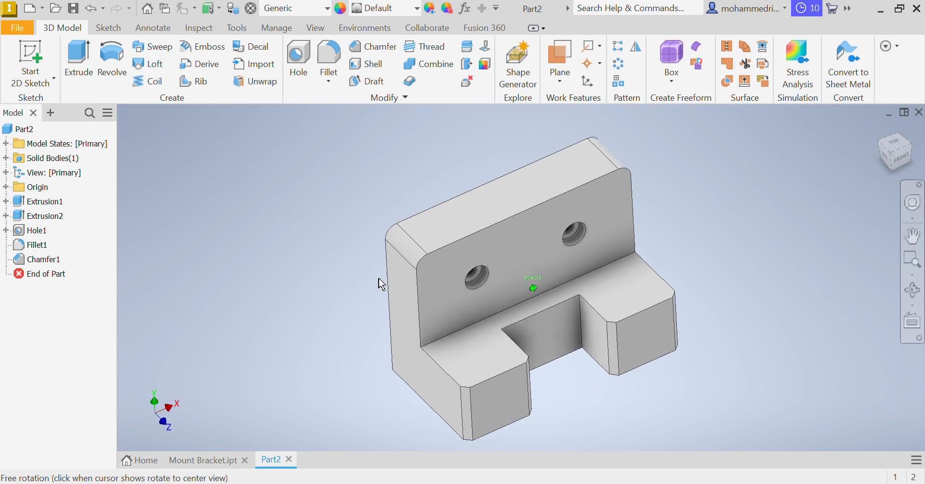
{"action": "key", "text": "alt+Tab"}
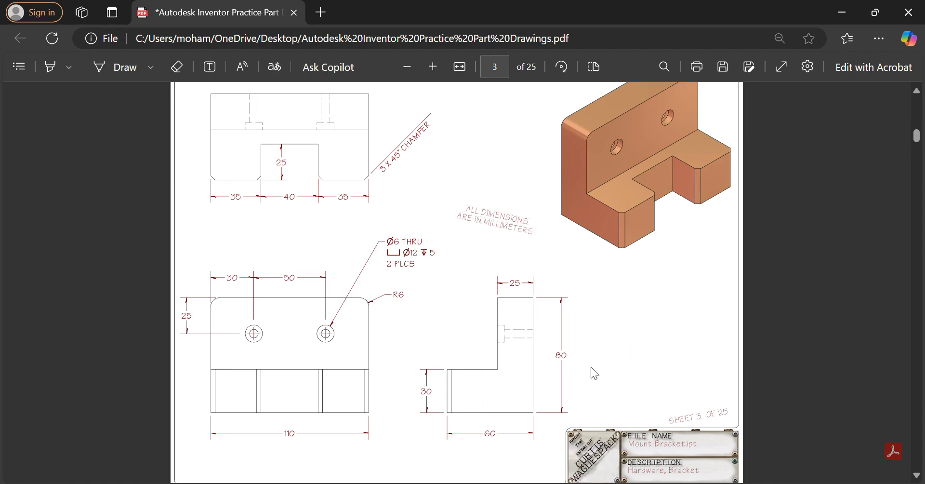
{"action": "mouse_move", "coordinate": [588, 475]}
{"action": "left_click", "coordinate": [521, 402]}
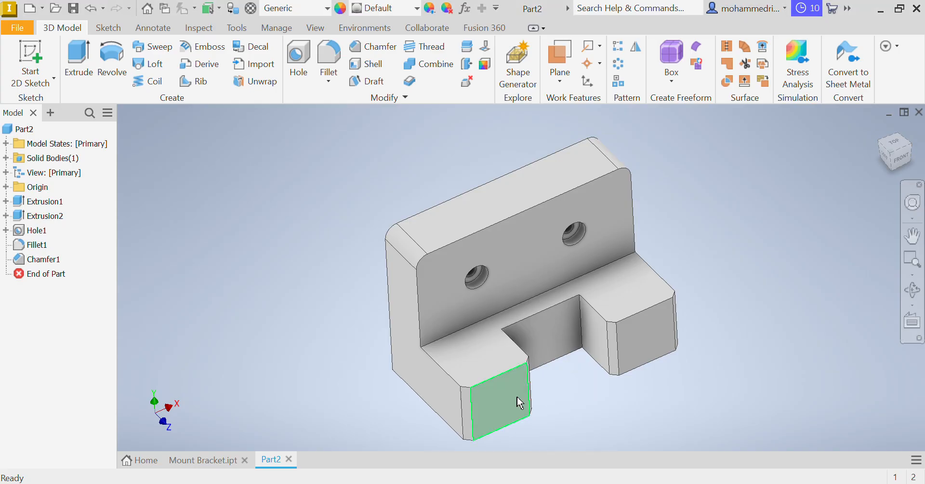
{"action": "mouse_move", "coordinate": [707, 193]}
{"action": "middle_mouse_down", "text": "shift"}
{"action": "mouse_move", "coordinate": [652, 159]}
{"action": "mouse_move", "coordinate": [667, 187]}
{"action": "middle_mouse_up", "text": "shift"}
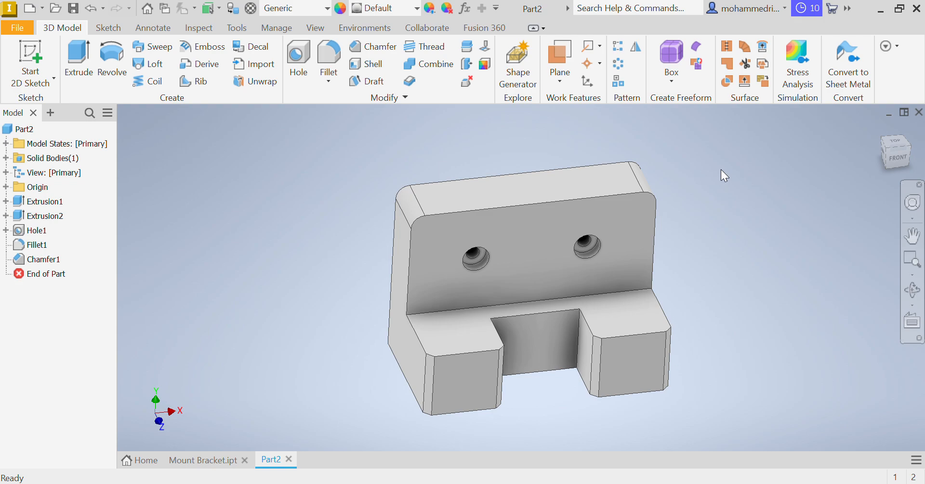
{"action": "middle_click_drag", "start_coordinate": [345, 258], "coordinate": [464, 248], "text": "shift"}
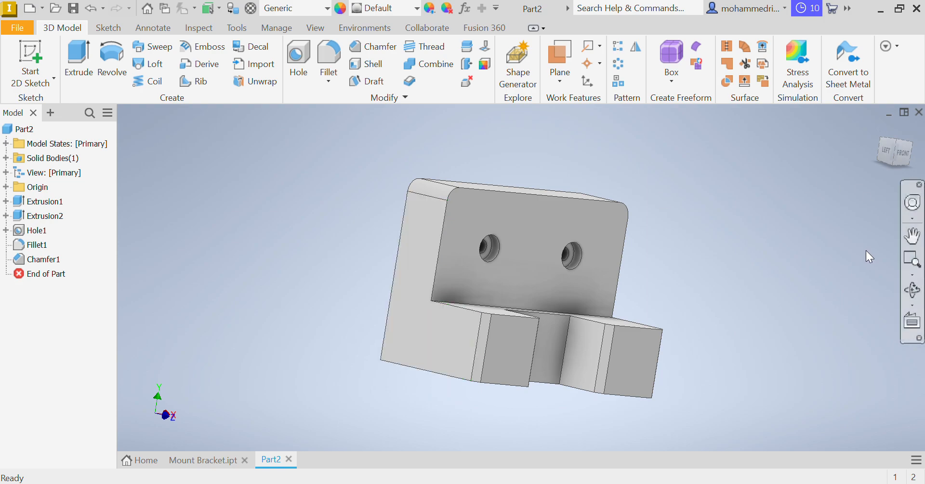
{"action": "middle_click_drag", "start_coordinate": [727, 250], "coordinate": [696, 258], "text": "shift"}
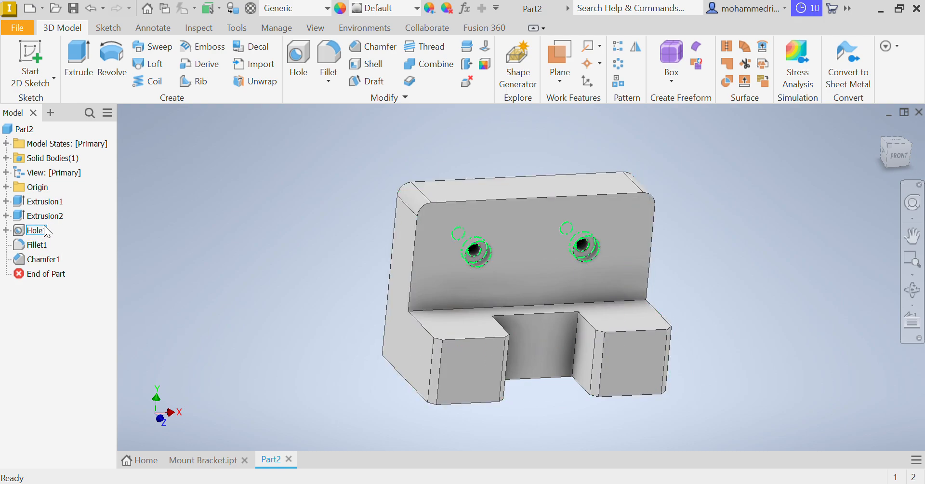
Step: Open the L-shaped profile sketch under Extrusion1 to review its dimensions, and exit it without changes
{"action": "left_click", "coordinate": [5, 201]}
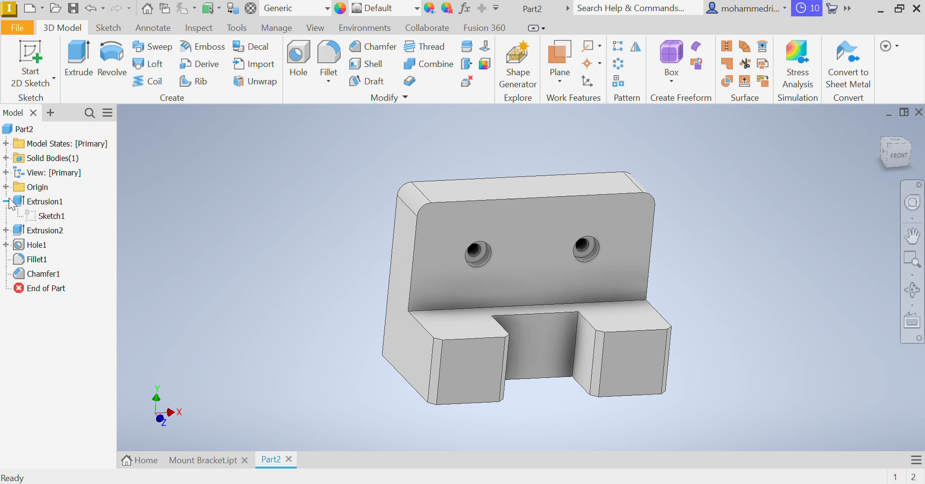
{"action": "right_click", "coordinate": [45, 218]}
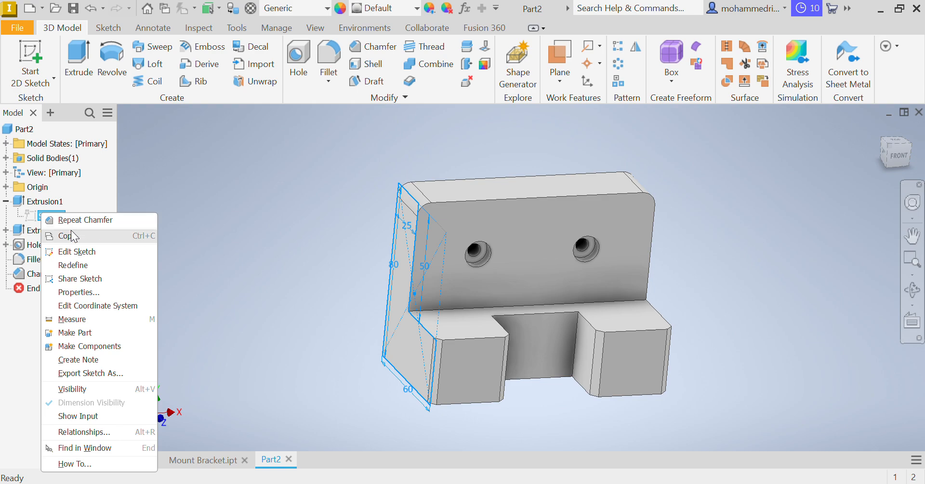
{"action": "left_click", "coordinate": [73, 252]}
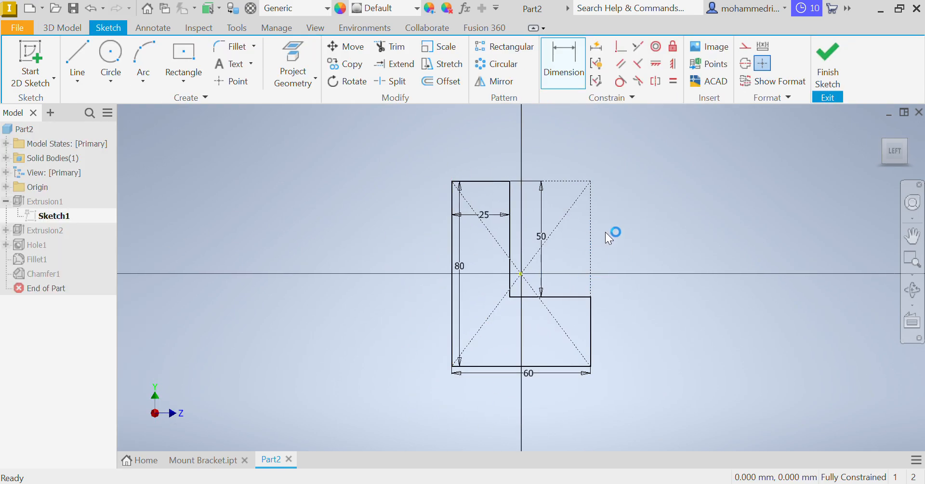
{"action": "key", "text": "Escape"}
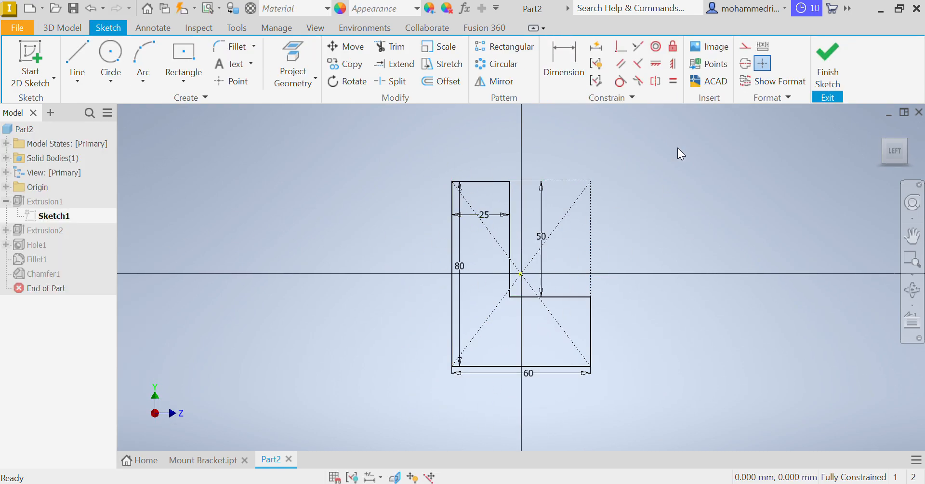
{"action": "left_click", "coordinate": [829, 76]}
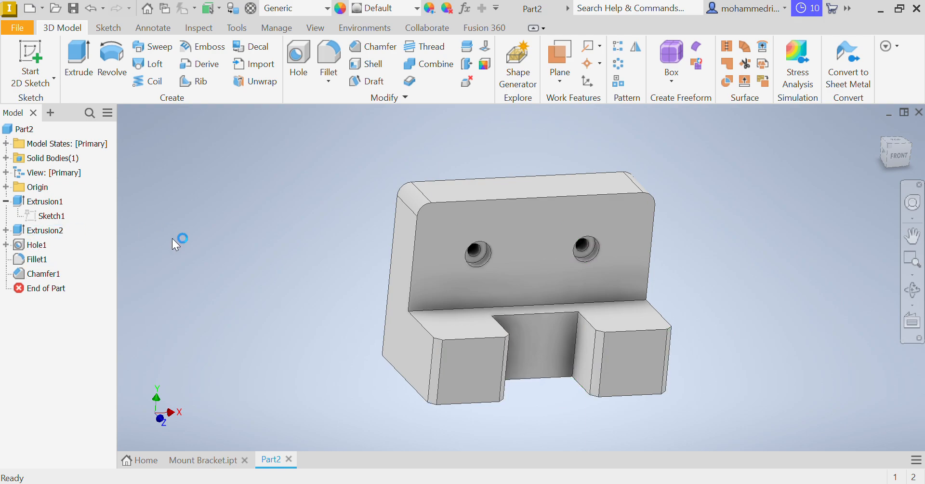
Step: Roll the part history back in stages to just after Extrusion1, restore it past Chamfer1, and view the complete bracket
{"action": "left_click_drag", "start_coordinate": [39, 289], "coordinate": [44, 245]}
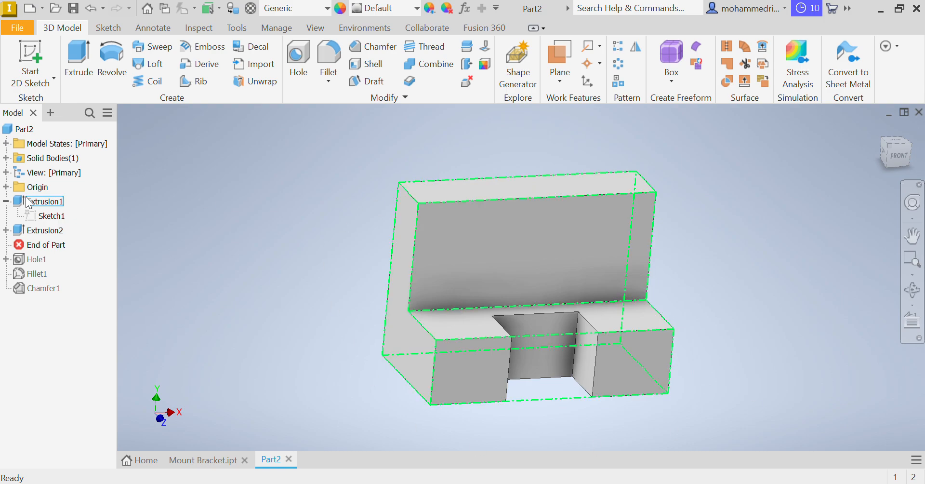
{"action": "left_click_drag", "start_coordinate": [54, 241], "coordinate": [54, 228]}
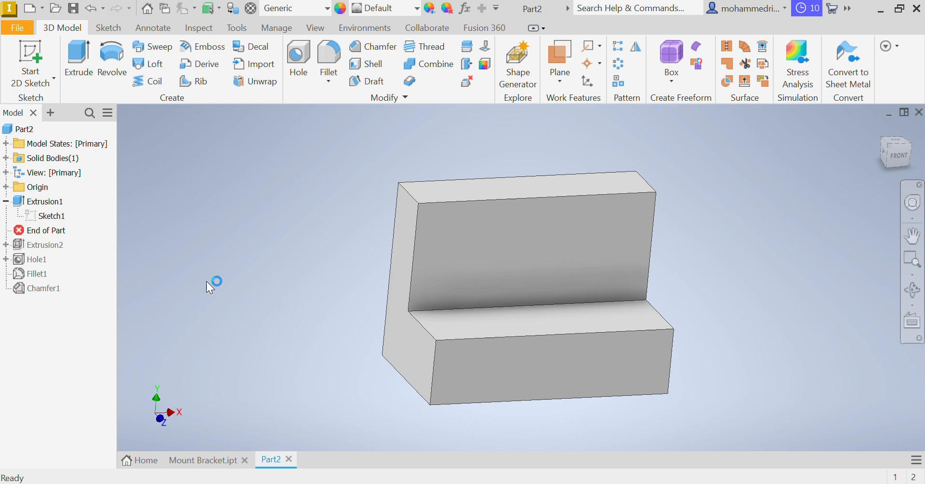
{"action": "left_click_drag", "start_coordinate": [39, 235], "coordinate": [45, 295]}
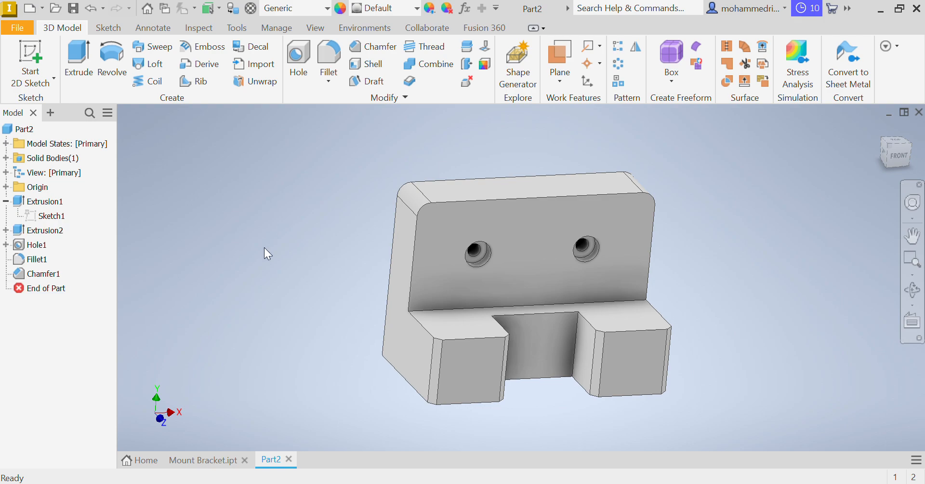
{"action": "mouse_move", "coordinate": [264, 247]}
{"action": "middle_mouse_down", "text": "shift"}
{"action": "mouse_move", "coordinate": [345, 229]}
{"action": "mouse_move", "coordinate": [389, 256]}
{"action": "mouse_move", "coordinate": [291, 234]}
{"action": "mouse_move", "coordinate": [292, 262]}
{"action": "middle_mouse_up", "text": "shift"}
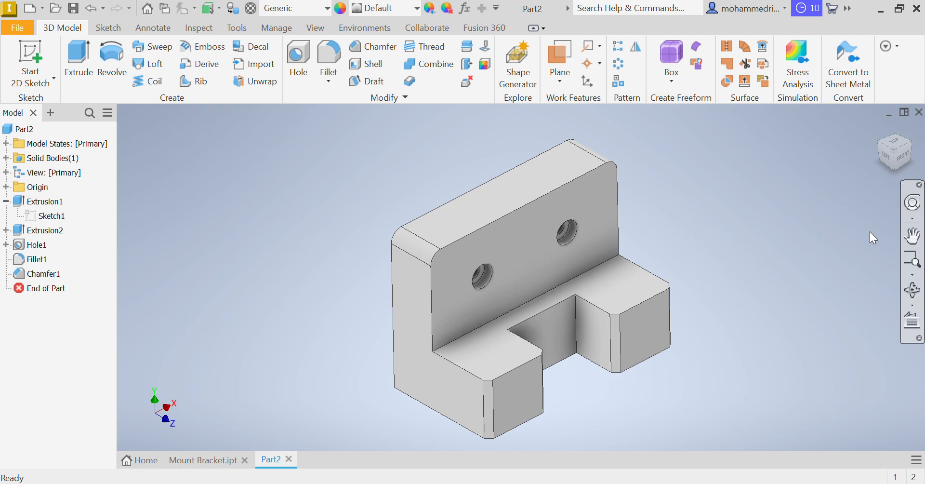